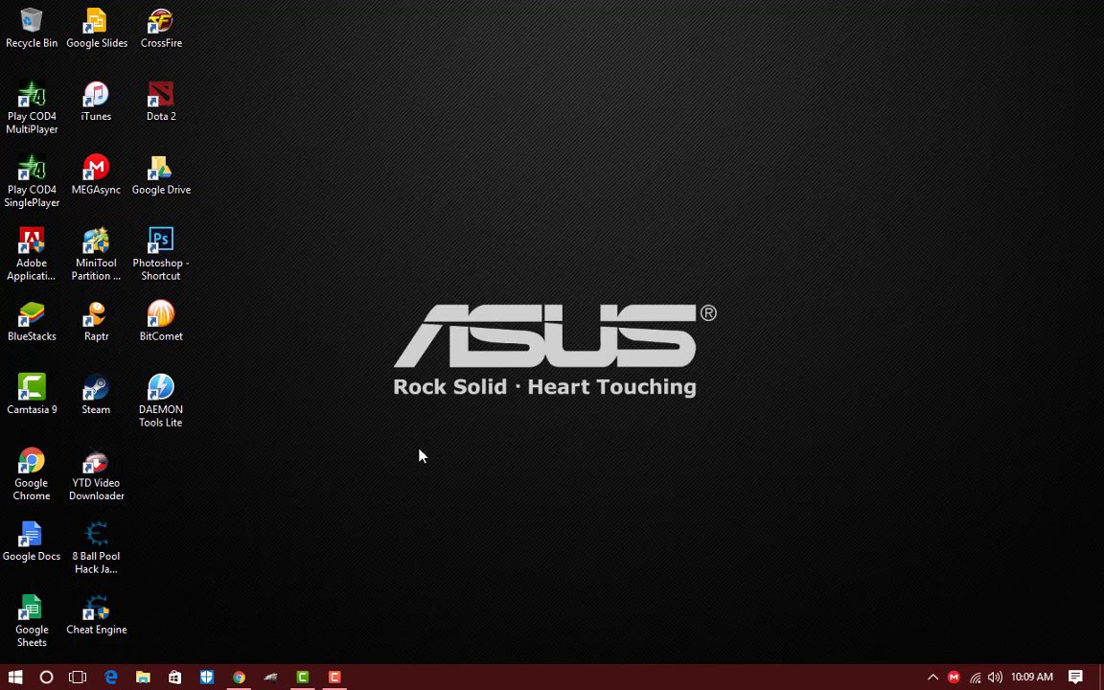
Step: Open saudi.souq.com in a new Chrome tab on the 1080P HDMI-to-VGA adapter page
left_click(238, 676)
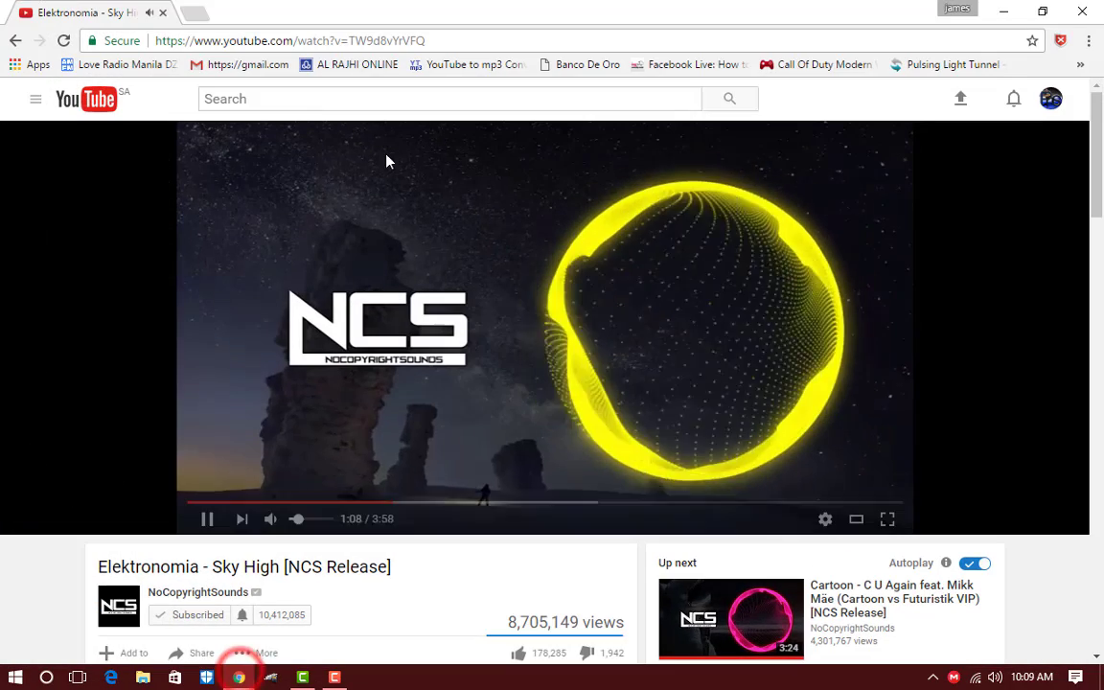
left_click(192, 14)
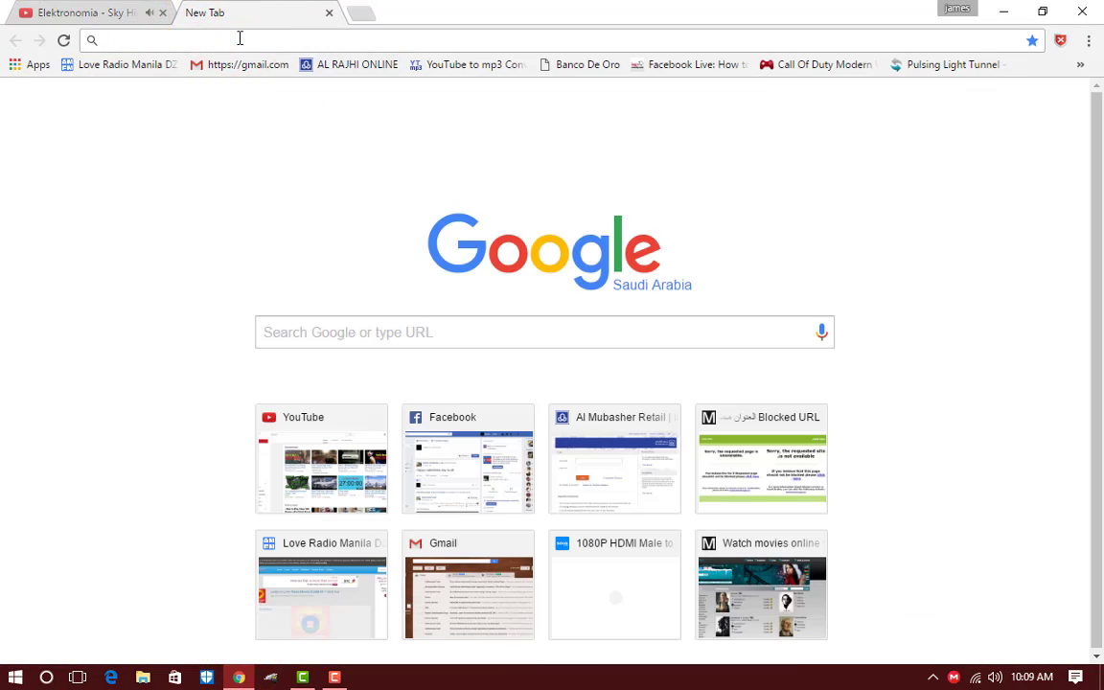
type("sau")
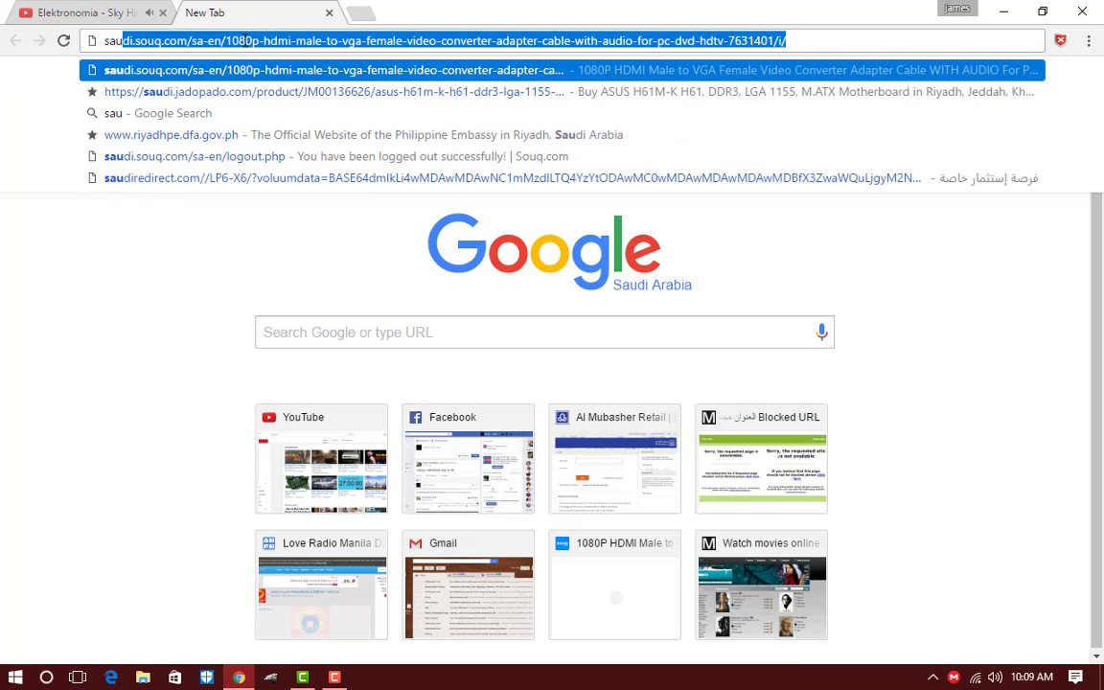
type("di.")
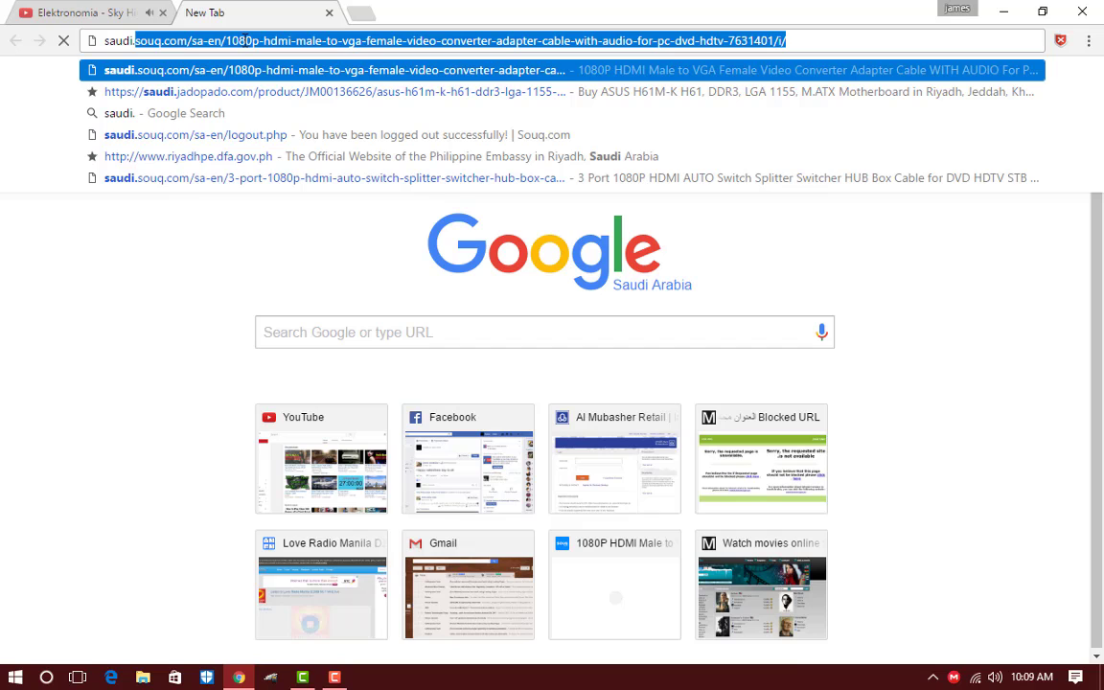
type("s")
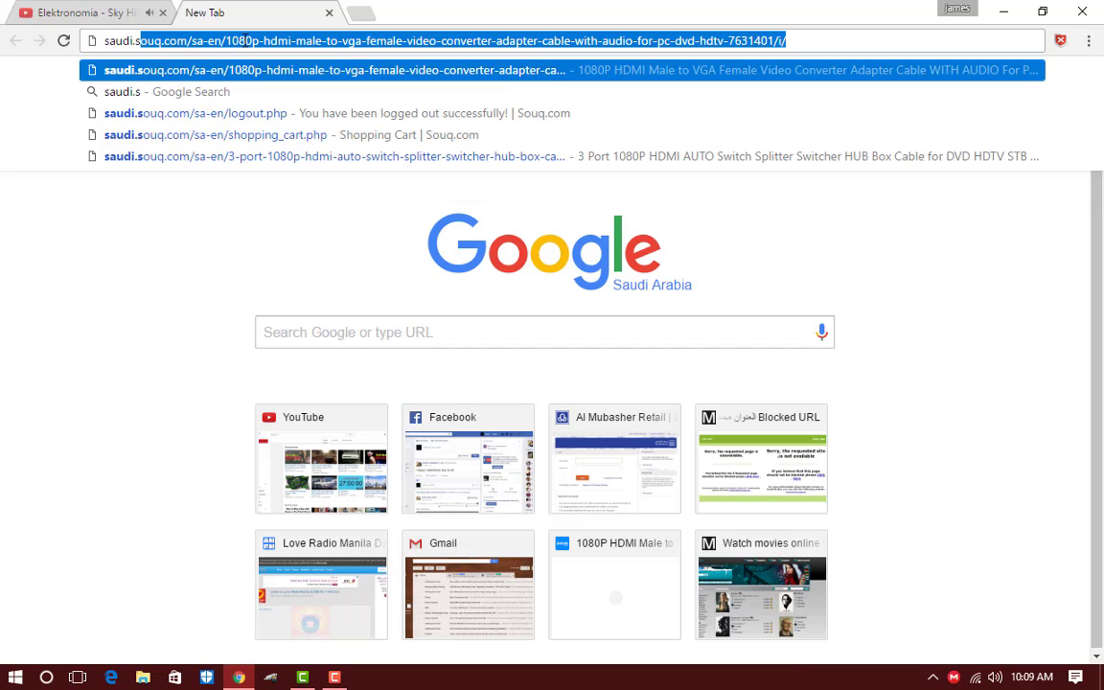
type("ou")
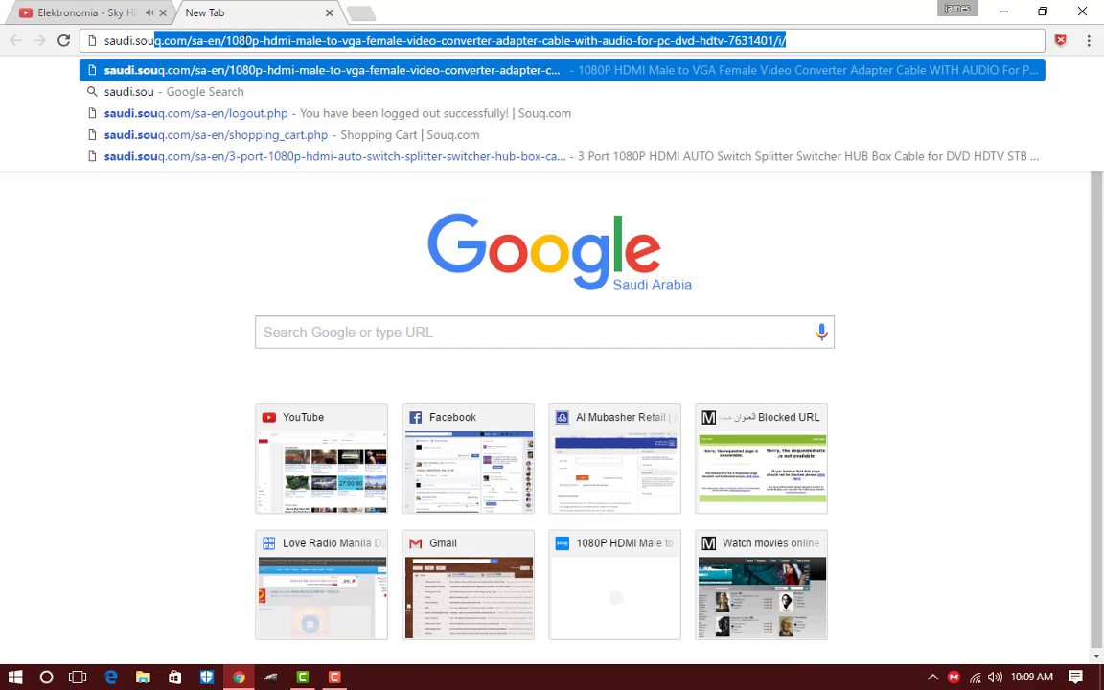
type("q.com")
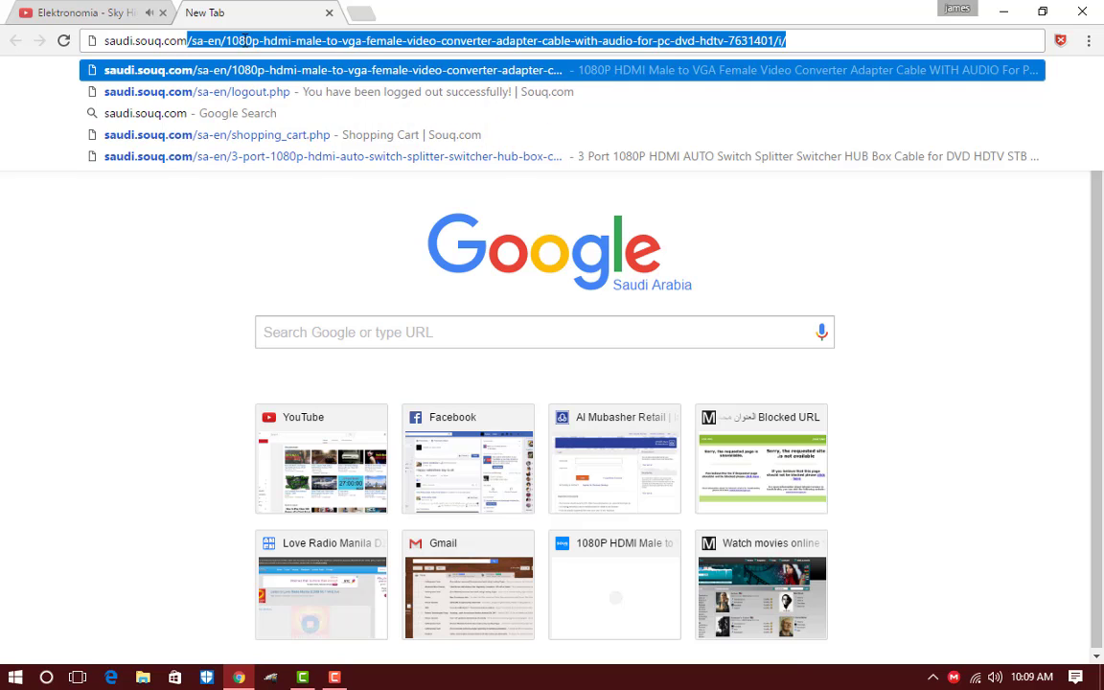
key("Return")
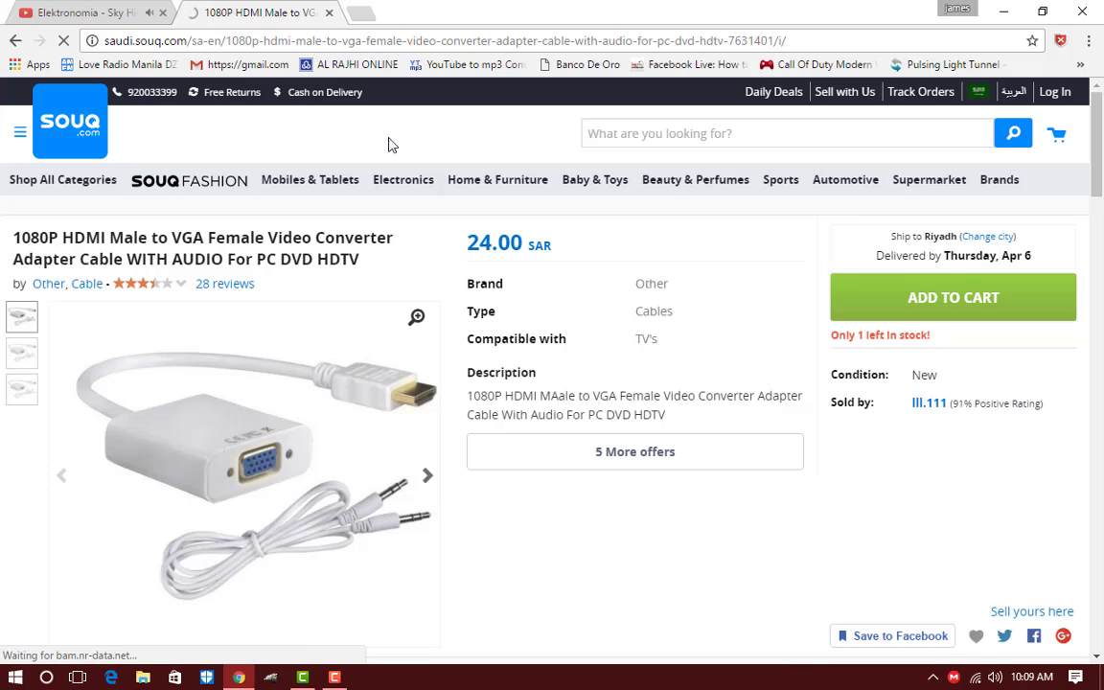
Step: Show the Souq account dropdown under the Log In link in the header
mouse_move(1057, 101)
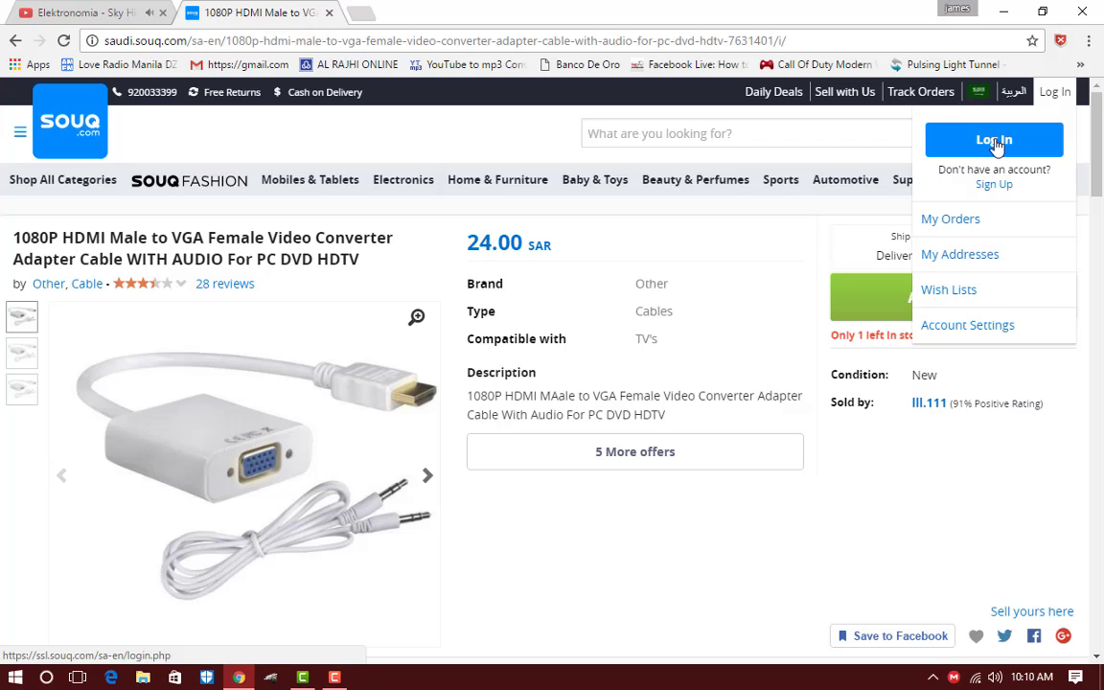
Step: Sign in to Souq with Facebook, retrying until back on the adapter product page
left_click(997, 144)
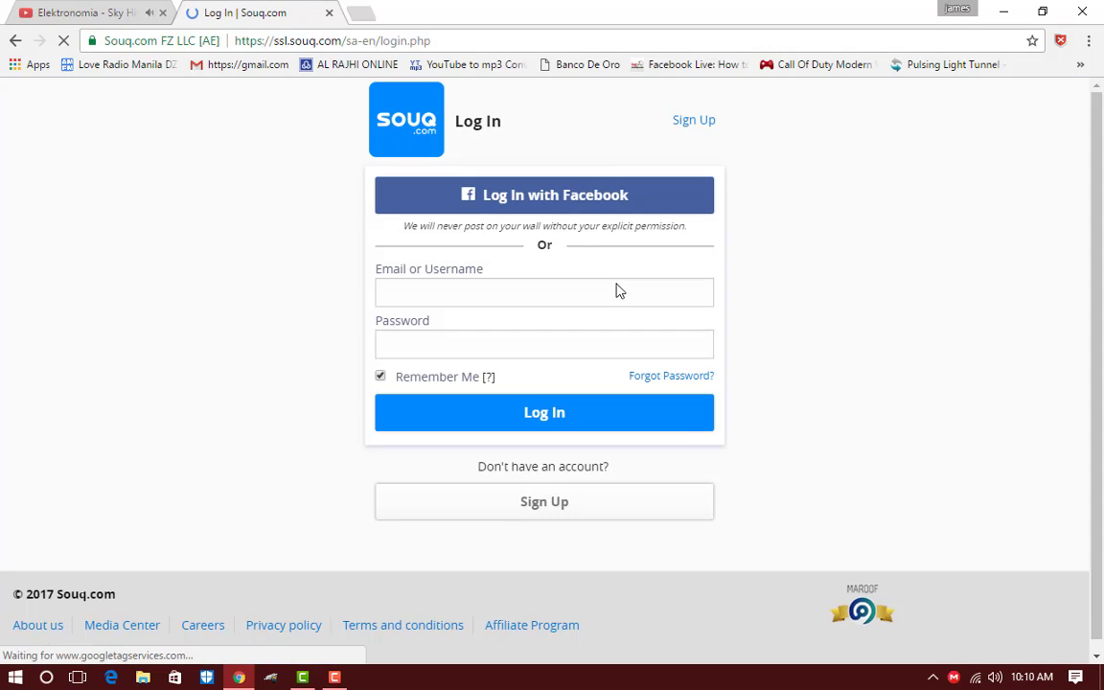
left_click(522, 196)
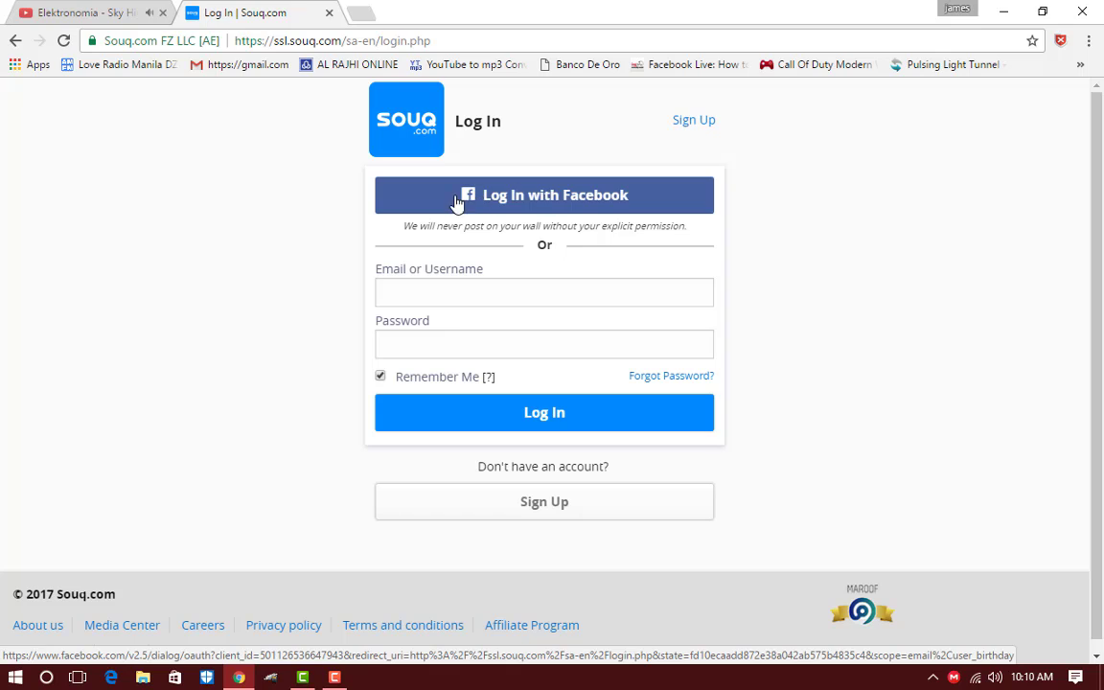
left_click(544, 197)
left_click(532, 187)
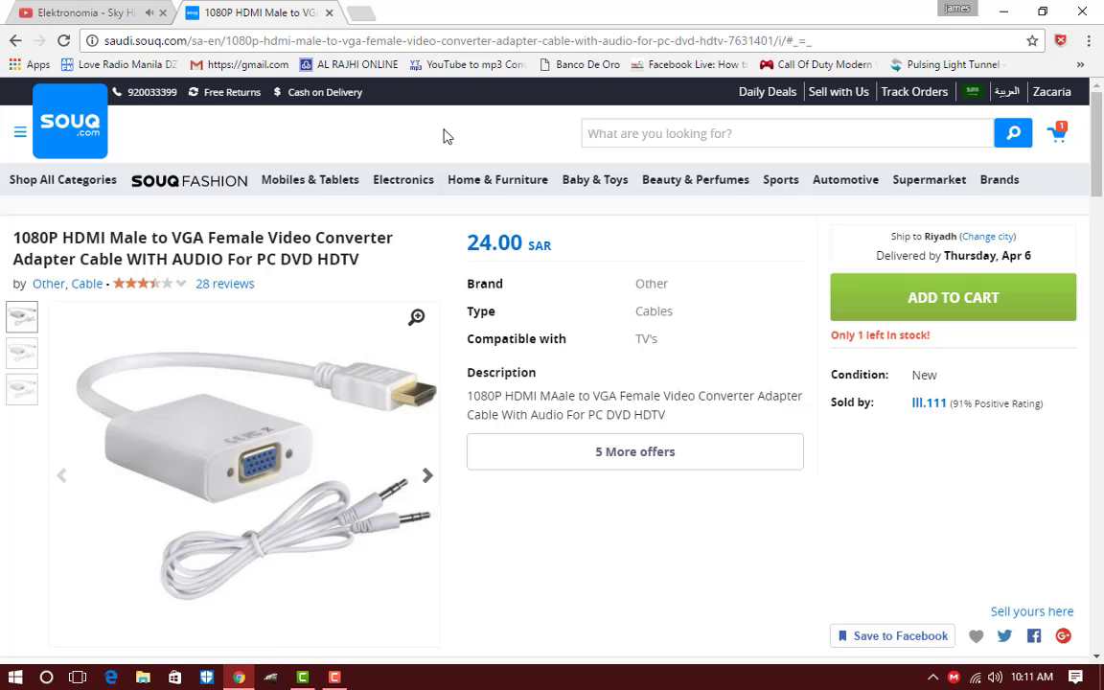
Step: Open the full cart page showing the 3 Port 1080P HDMI switch at 26.00 SAR
mouse_move(316, 94)
left_click(1059, 139)
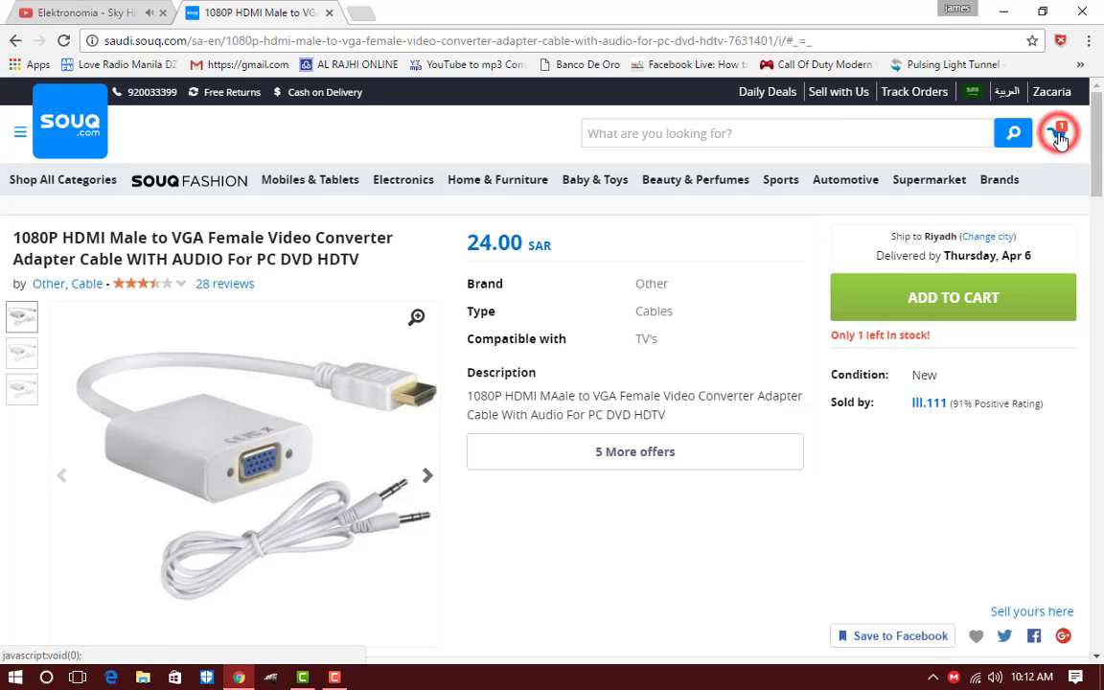
left_click(1060, 135)
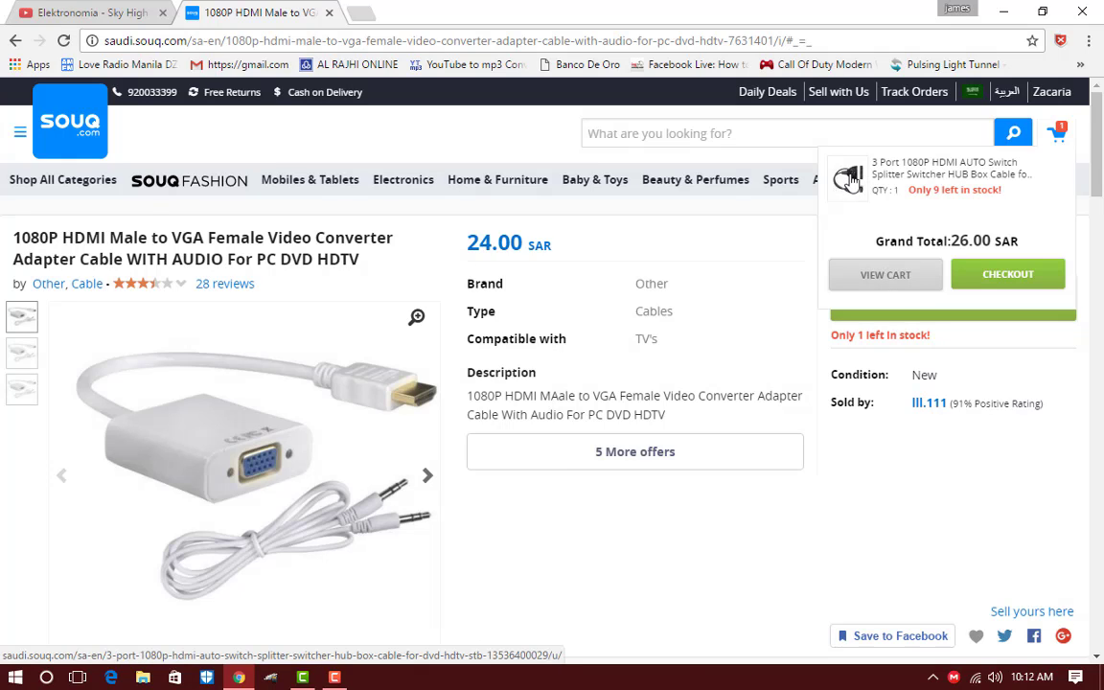
left_click(878, 276)
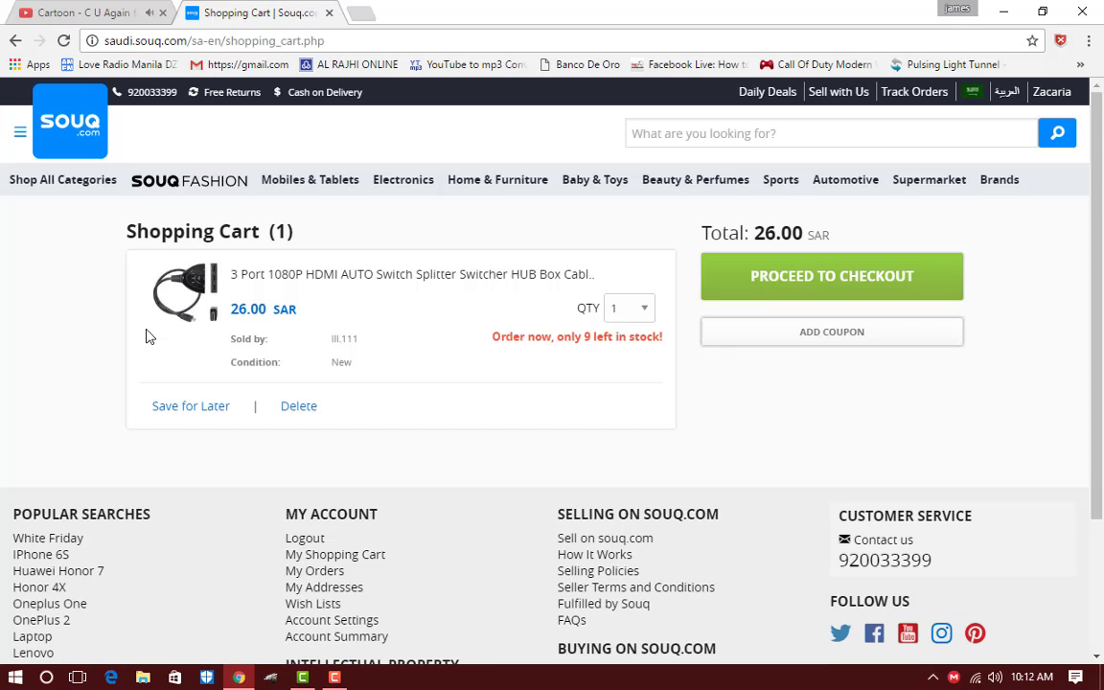
scroll(155, 336, "down", 1)
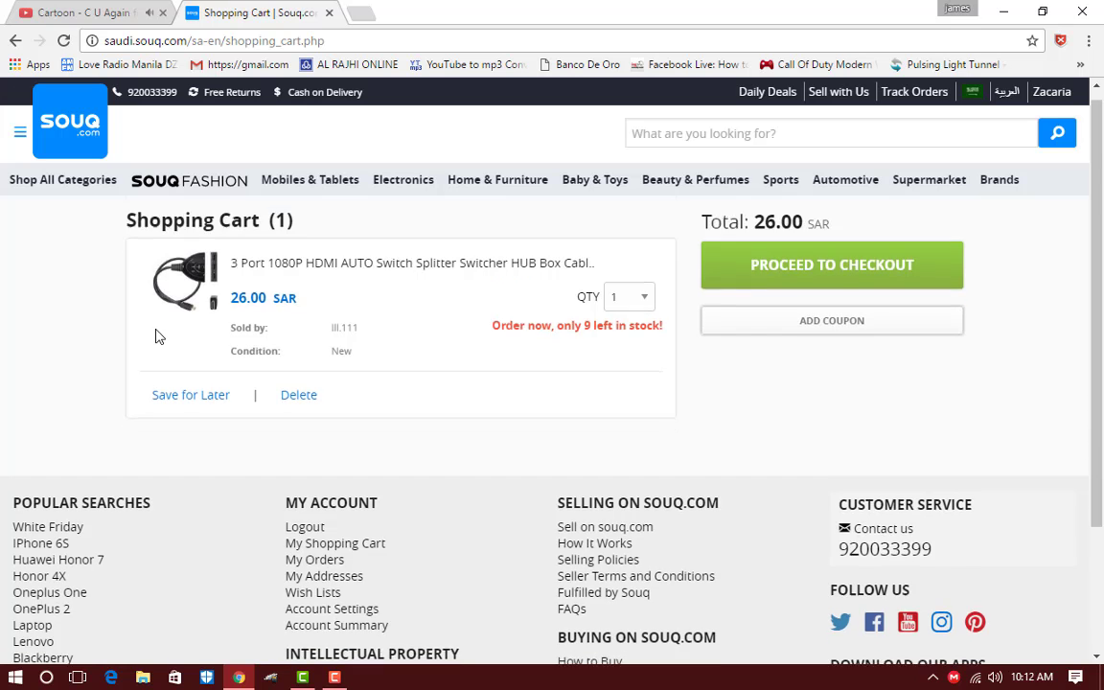
scroll(156, 335, "up", 1)
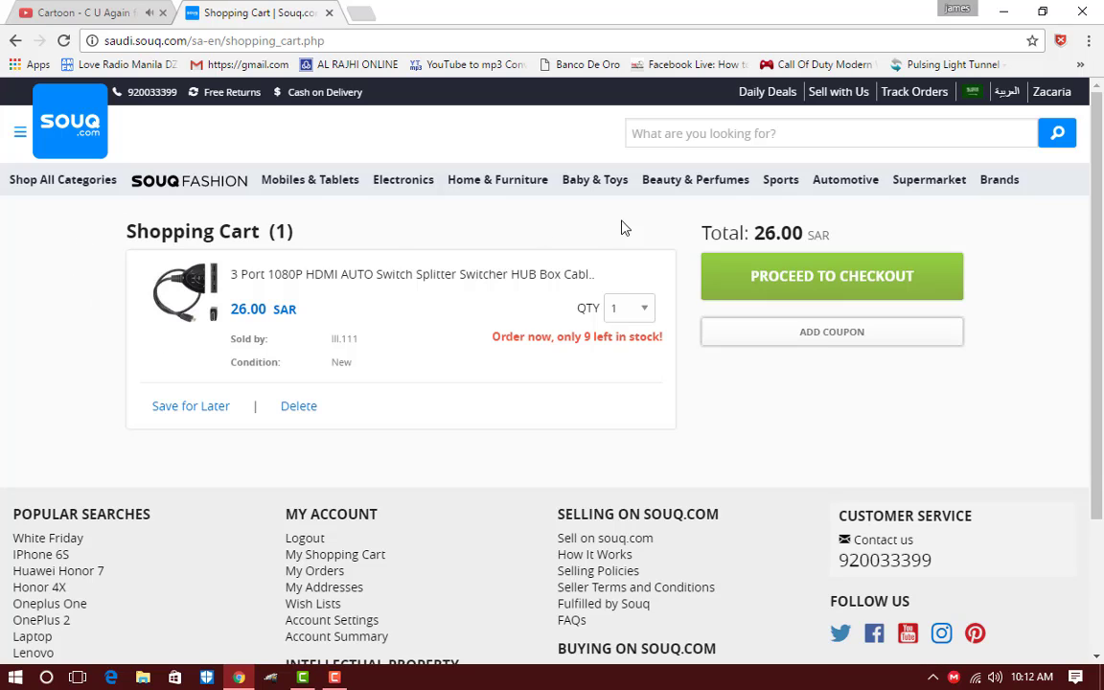
Step: Start checkout and review the shipping step: 18.00 SAR shipping, 44.00 SAR grand total
left_click(809, 283)
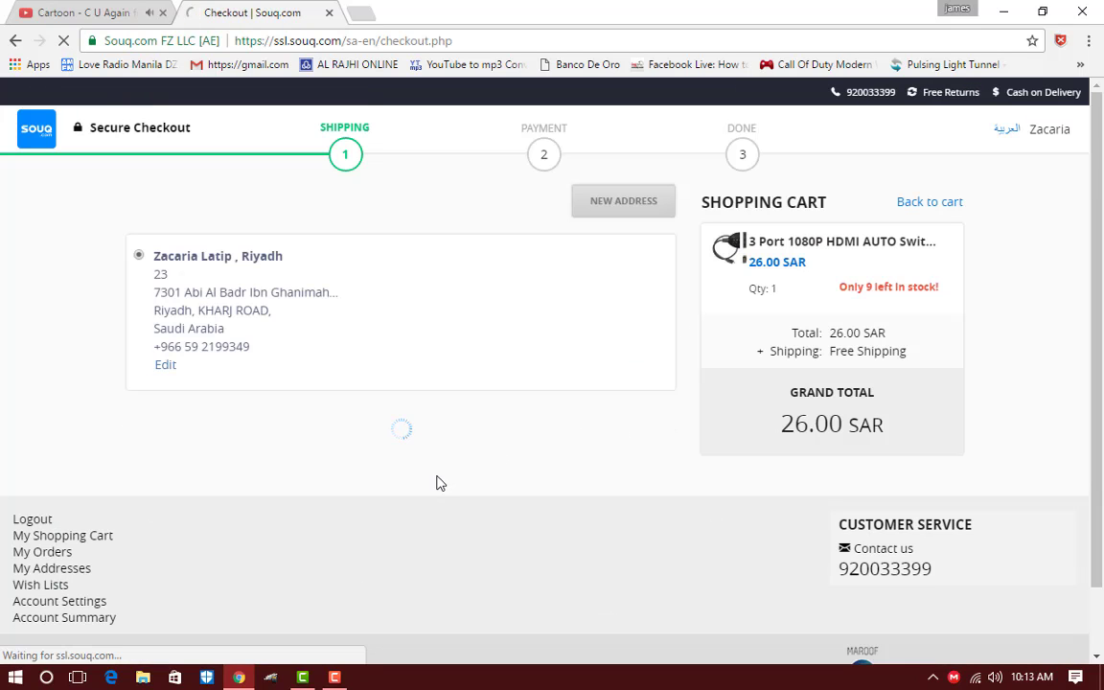
scroll(436, 482, "down", 2)
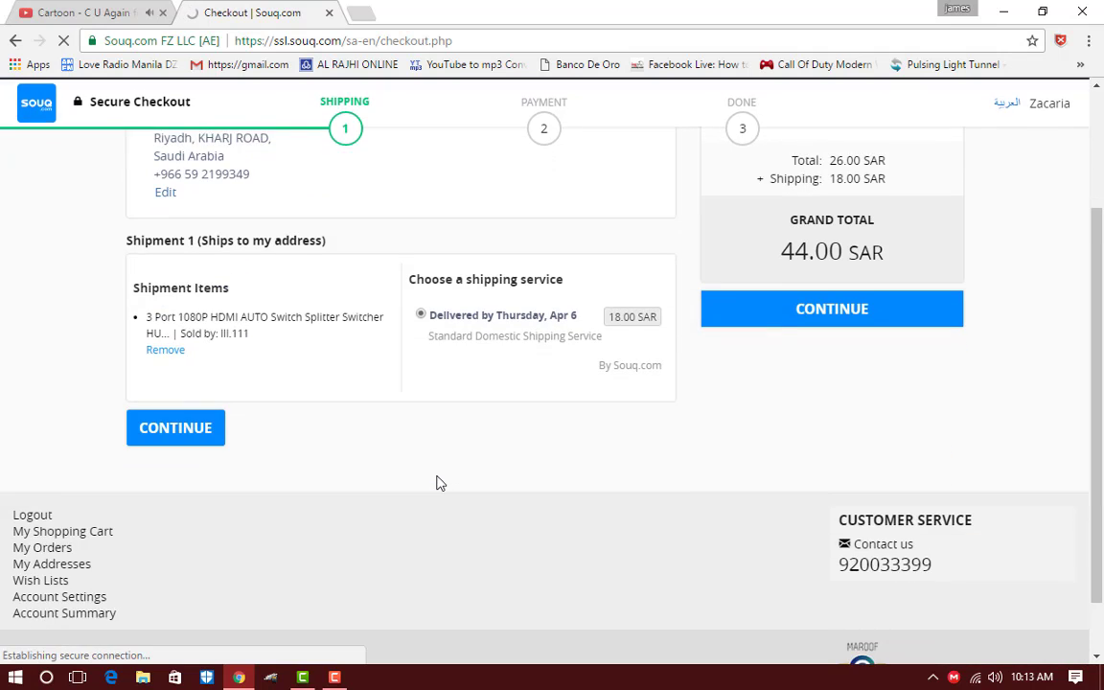
scroll(436, 482, "up", 2)
scroll(436, 482, "down", 3)
scroll(436, 482, "up", 2)
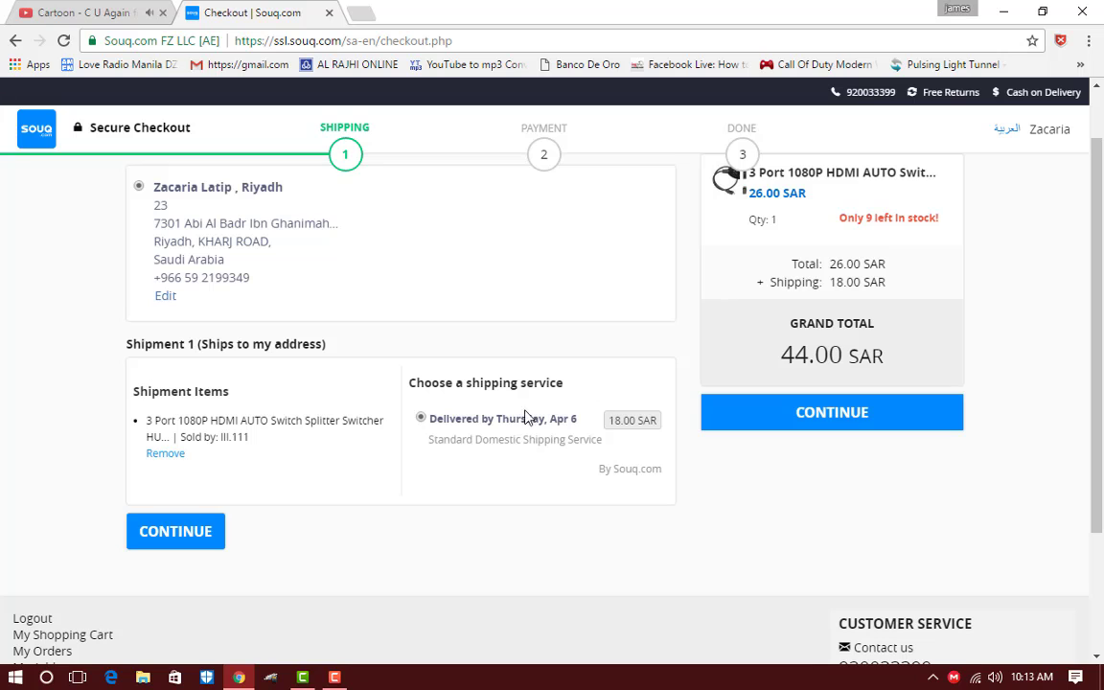
scroll(473, 422, "up", 1)
scroll(474, 428, "down", 3)
scroll(475, 428, "up", 1)
scroll(476, 428, "up", 2)
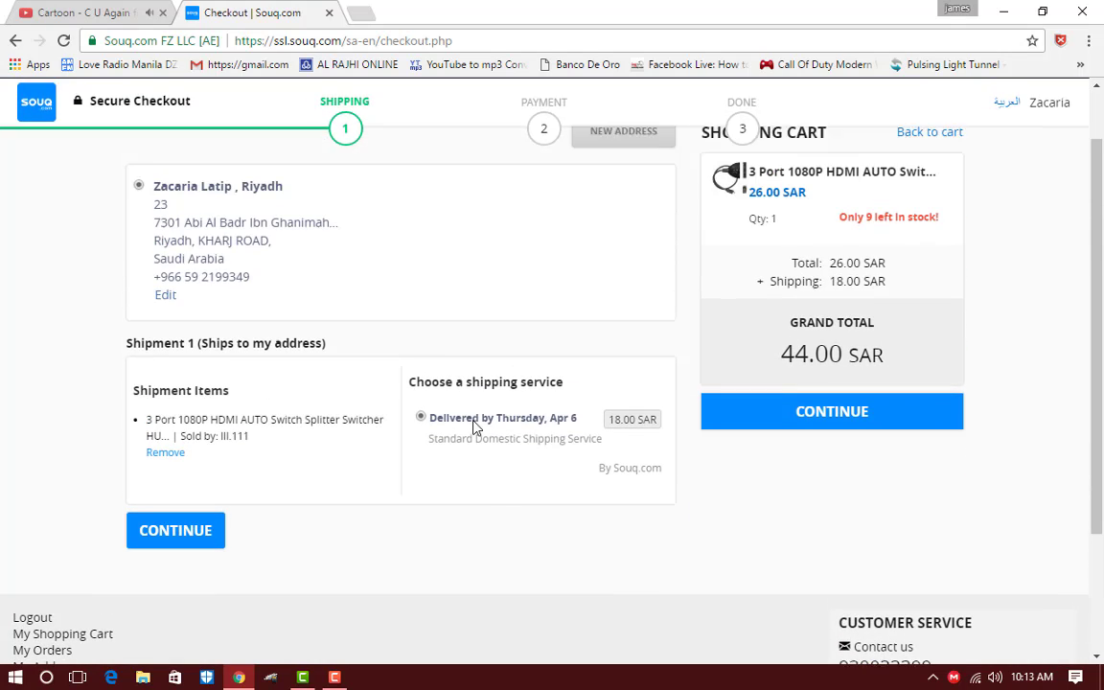
scroll(474, 427, "down", 3)
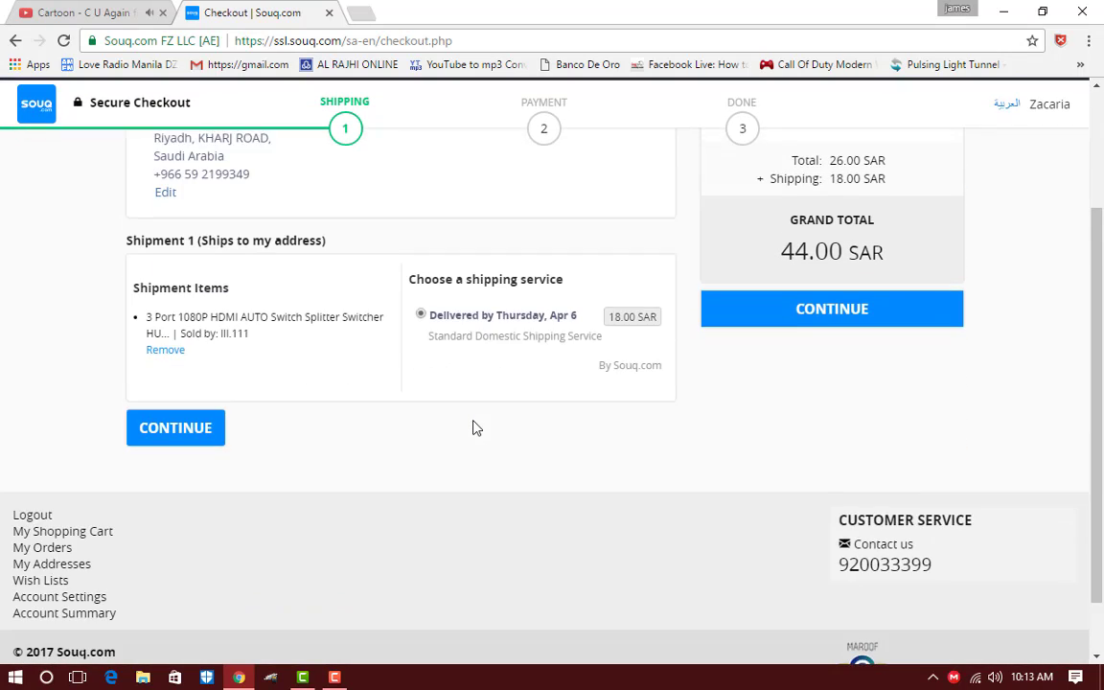
scroll(693, 427, "up", 3)
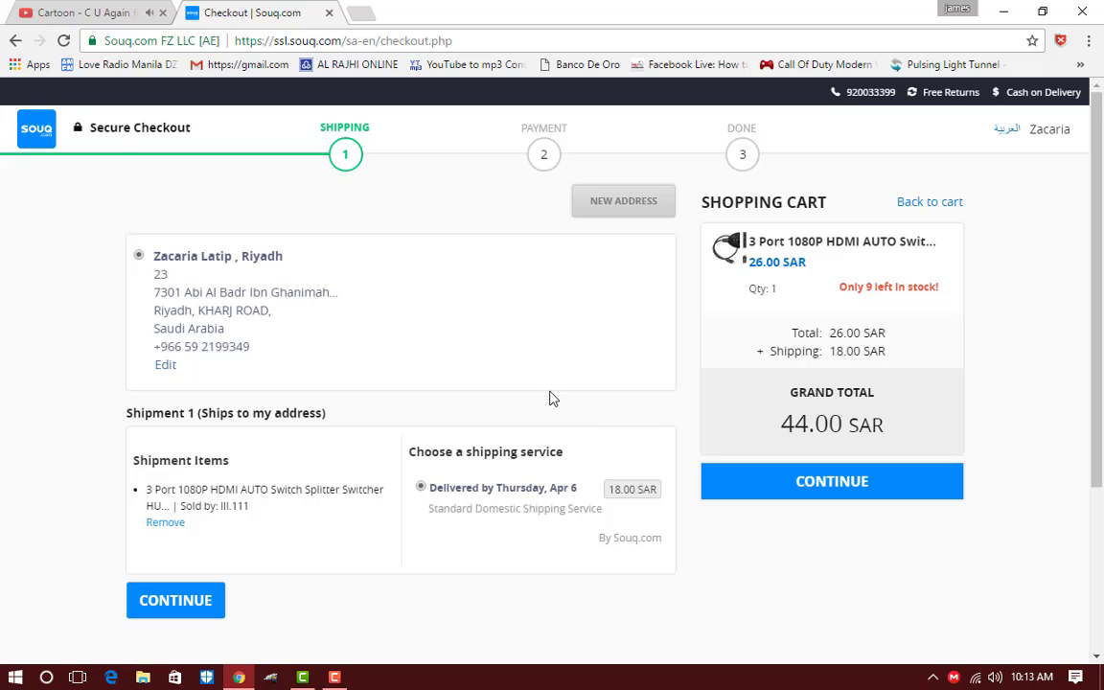
Step: Open the account menu from the checkout header
scroll(378, 392, "down", 2)
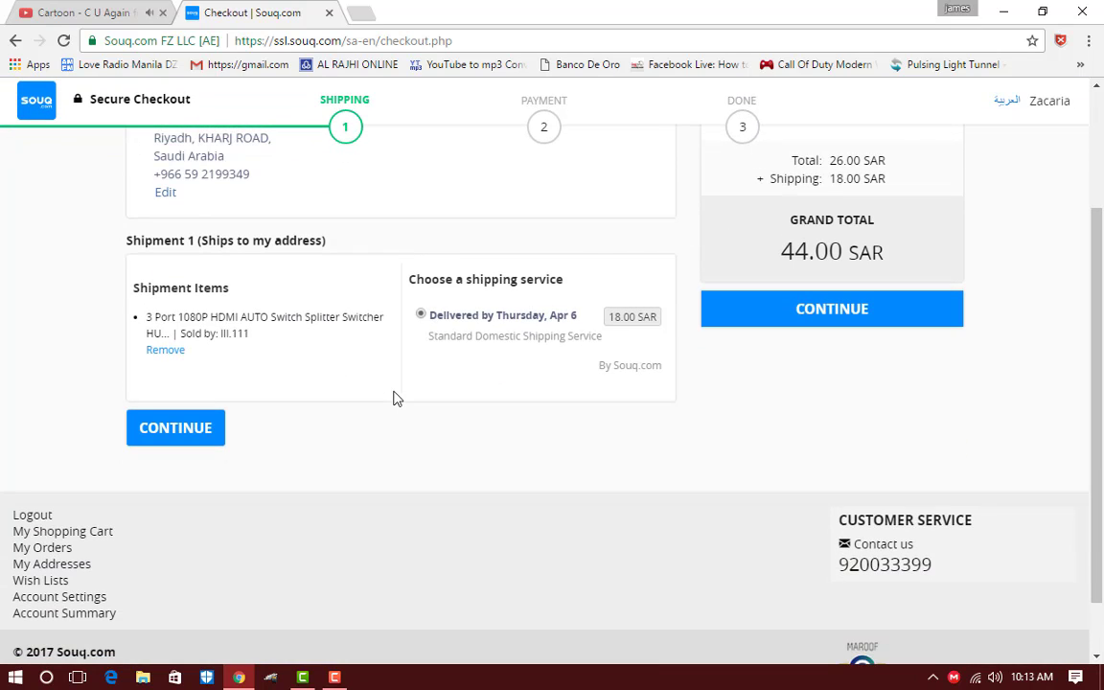
scroll(393, 399, "up", 1)
scroll(393, 400, "down", 1)
scroll(393, 400, "up", 3)
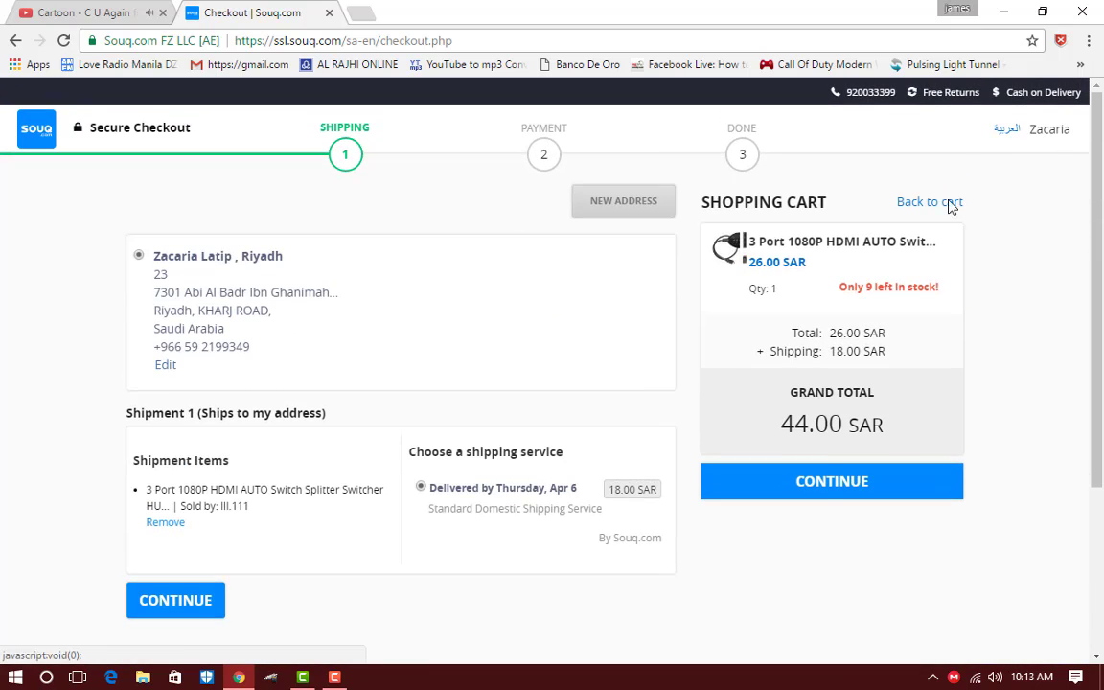
scroll(251, 478, "down", 3)
scroll(254, 474, "up", 3)
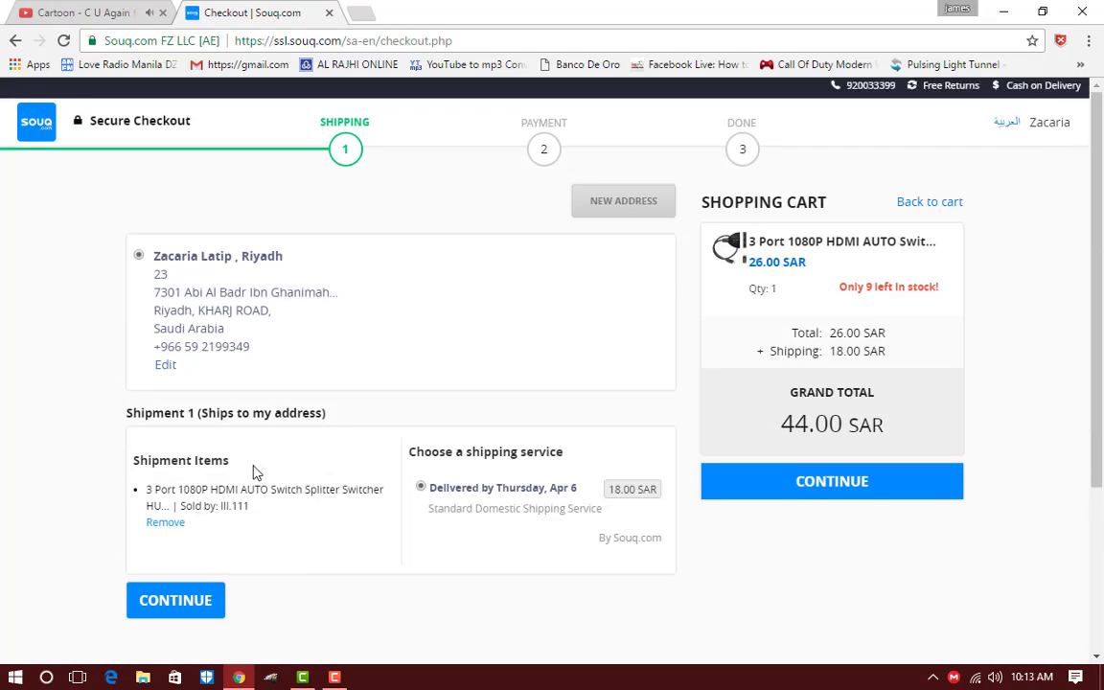
left_click(1049, 129)
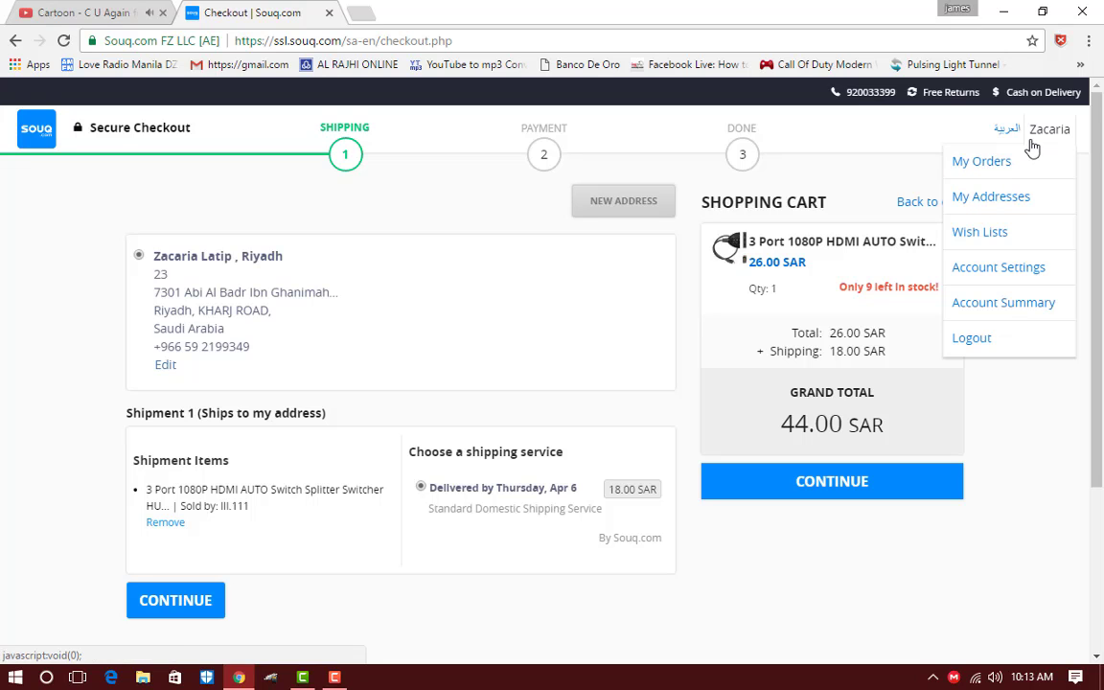
left_click(977, 169)
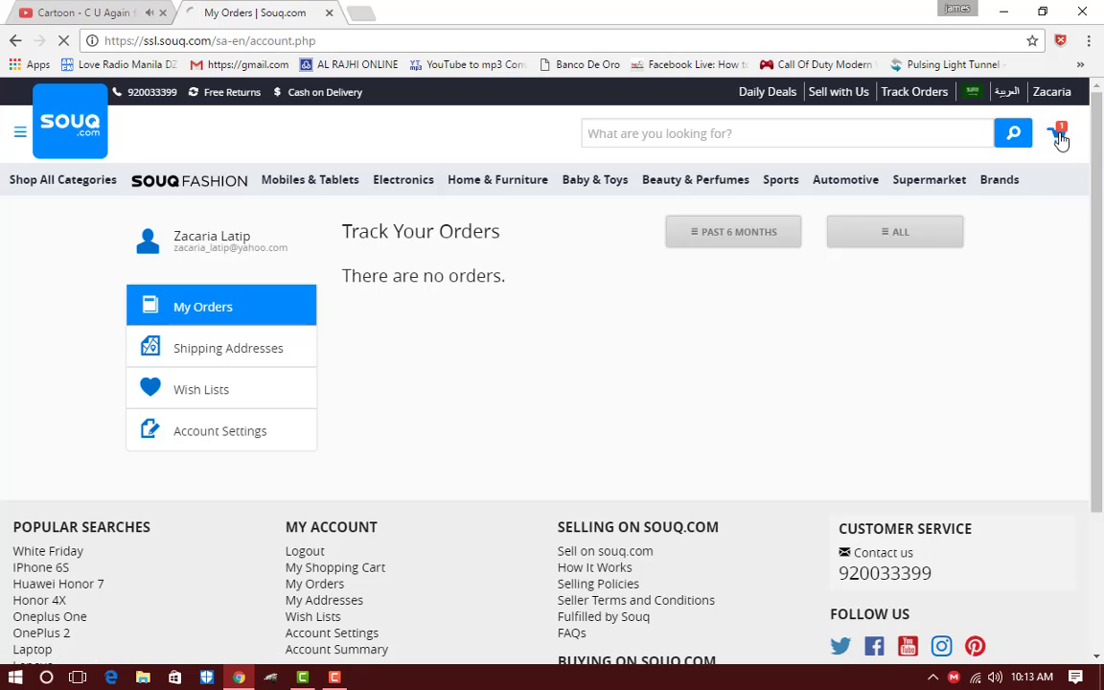
left_click(1059, 139)
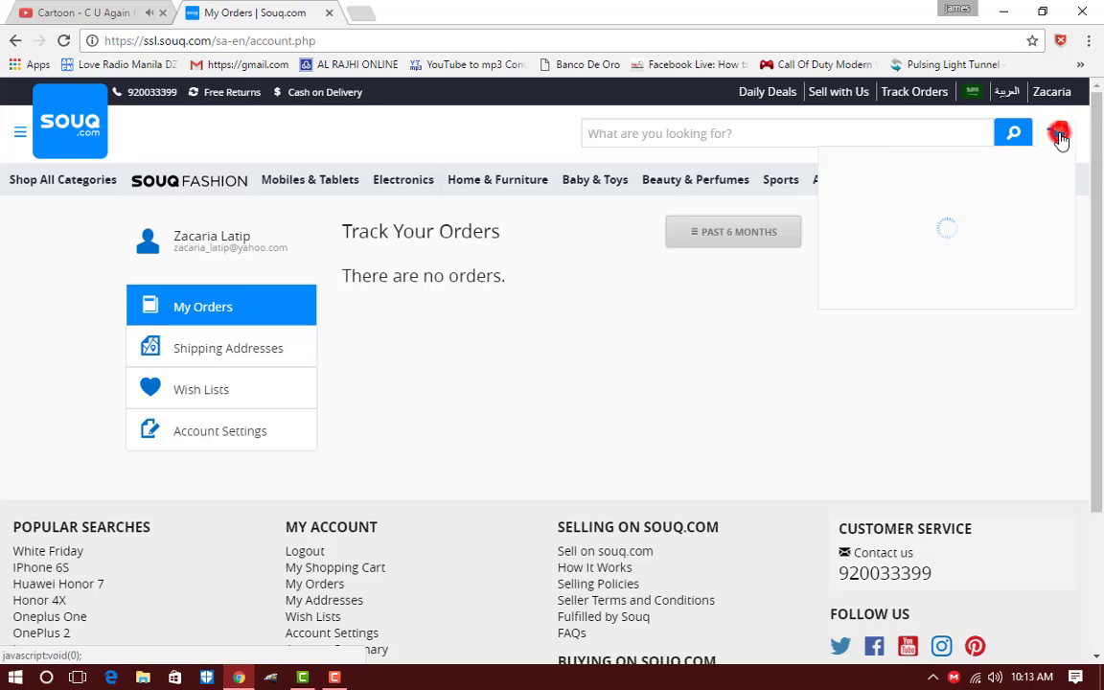
left_click(868, 282)
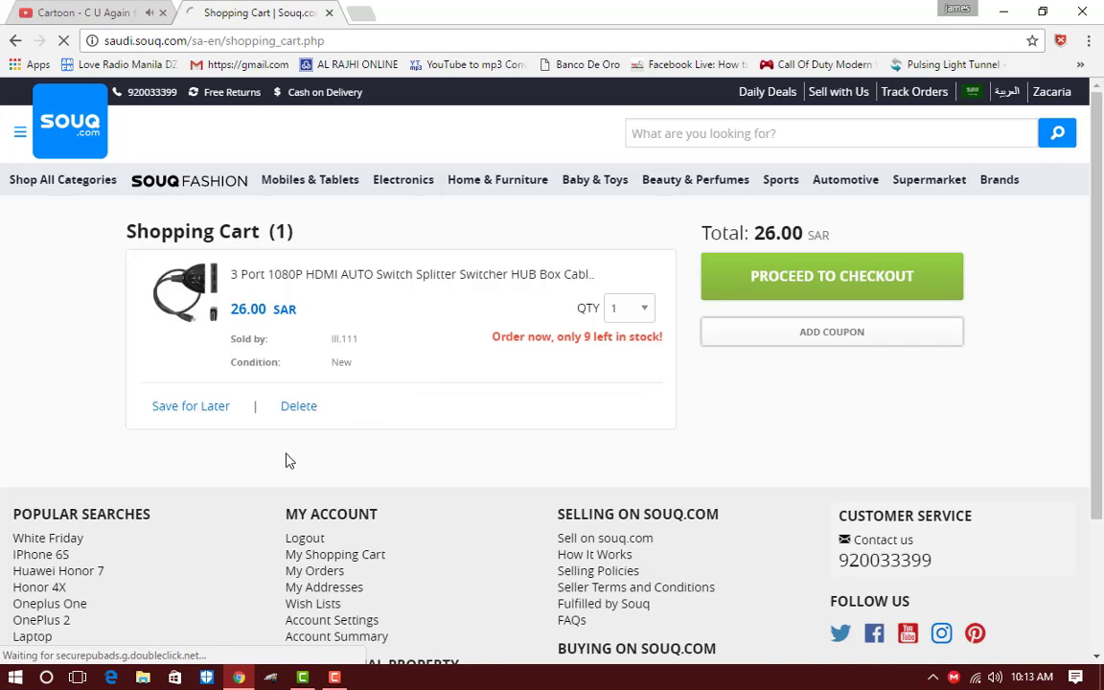
scroll(261, 466, "down", 3)
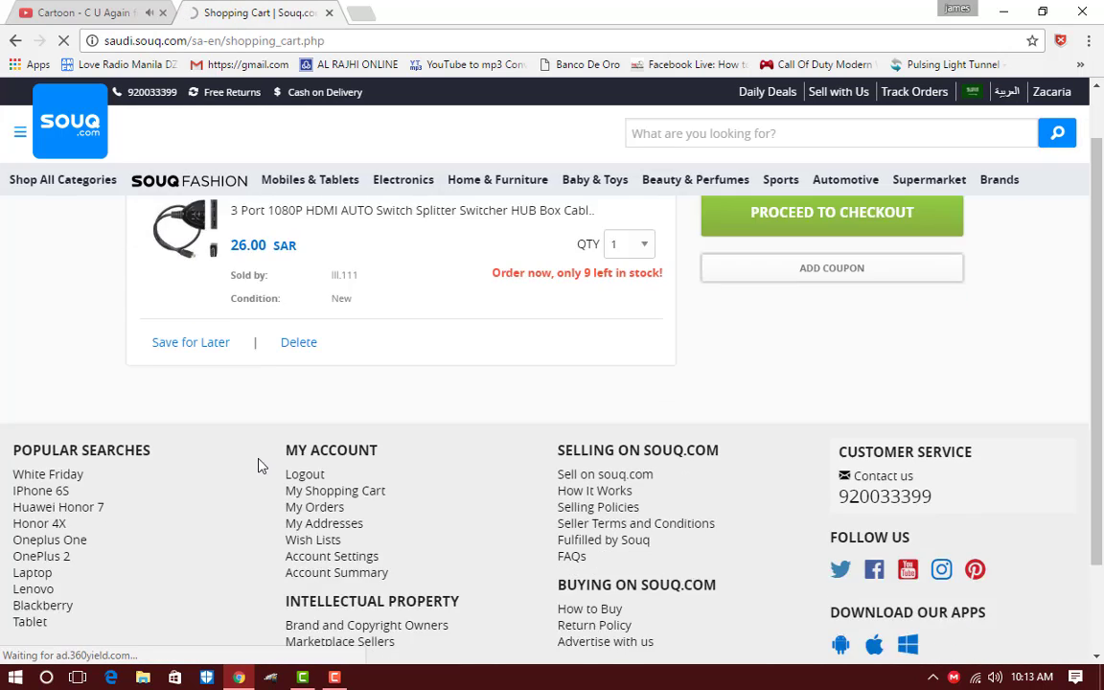
scroll(259, 465, "up", 3)
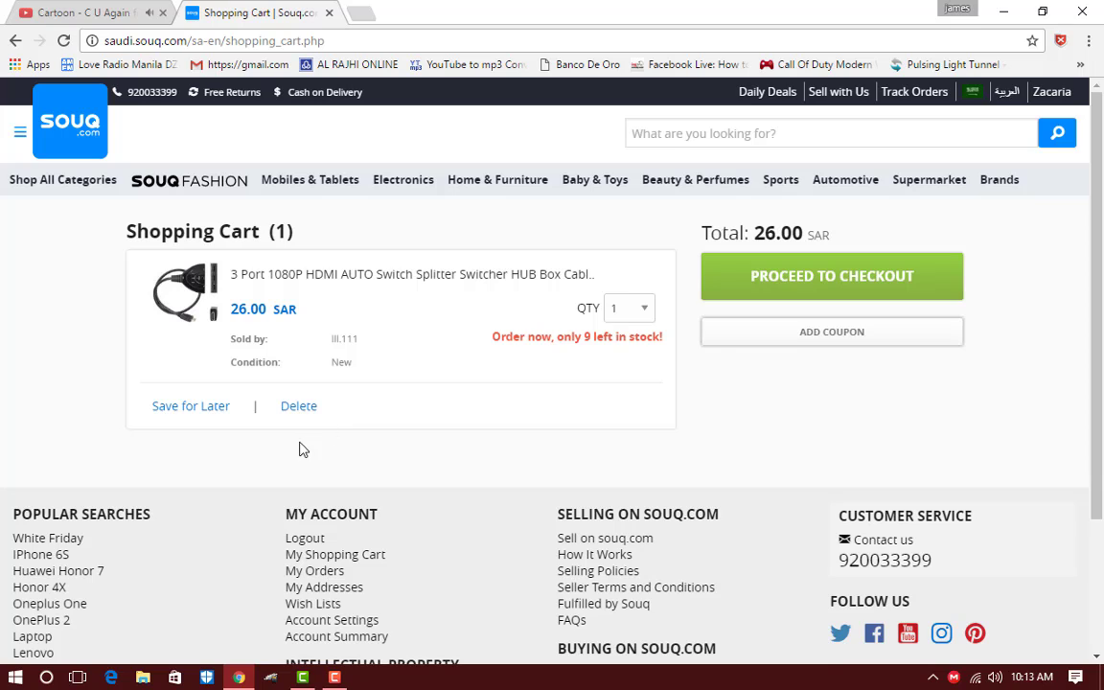
left_click(778, 283)
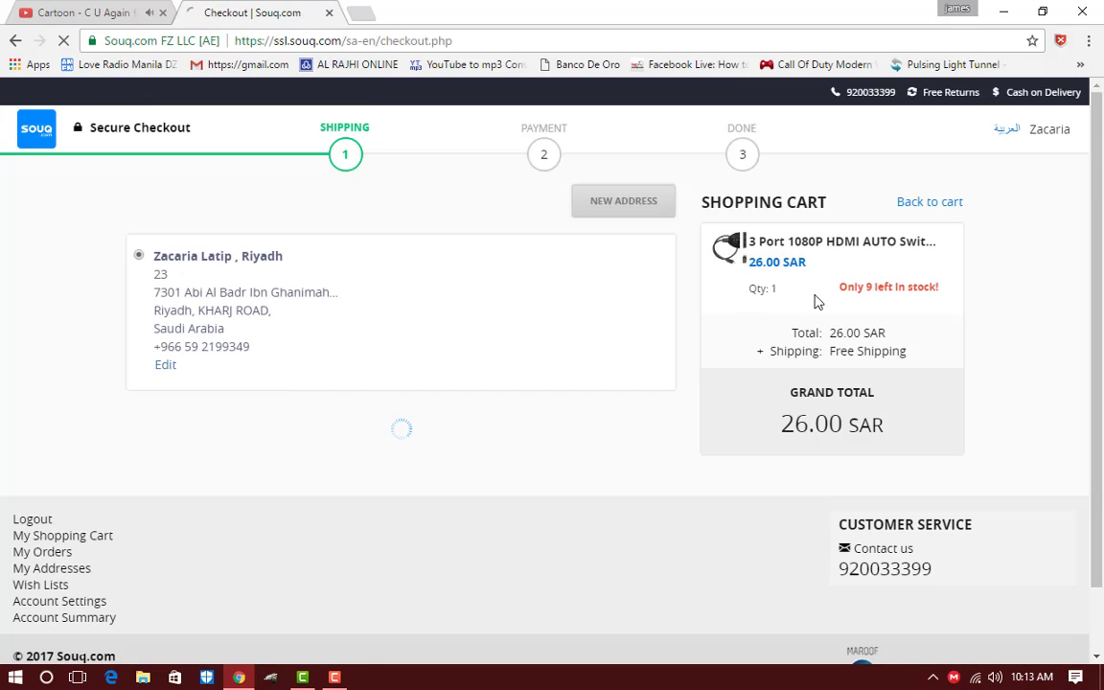
scroll(658, 556, "down", 1)
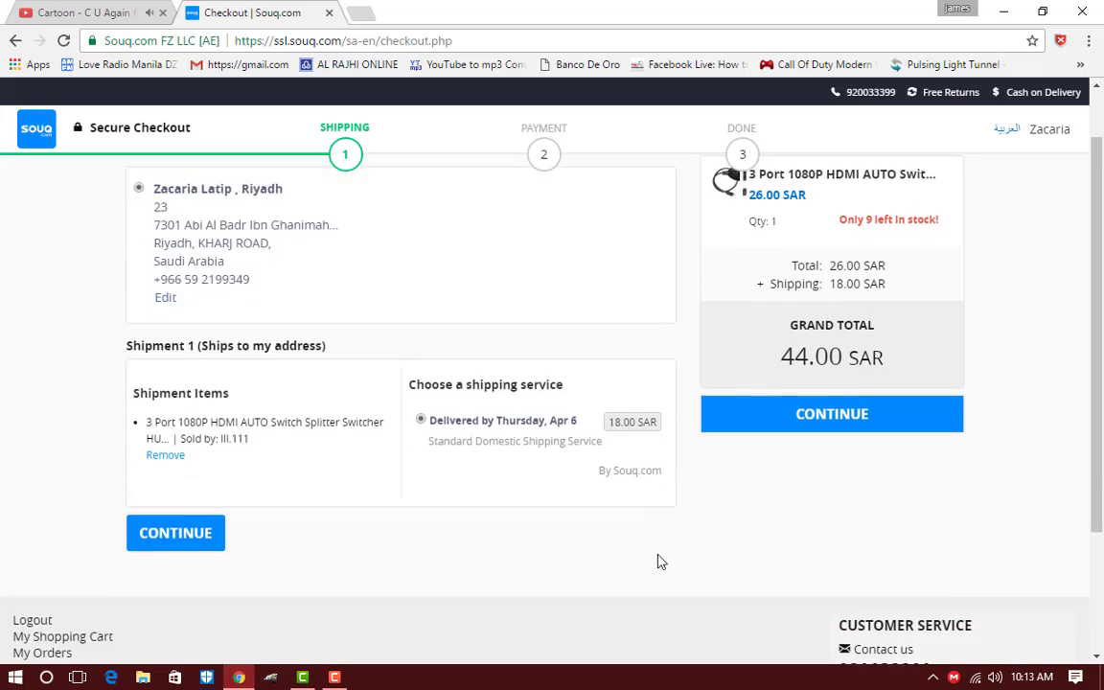
scroll(658, 556, "up", 1)
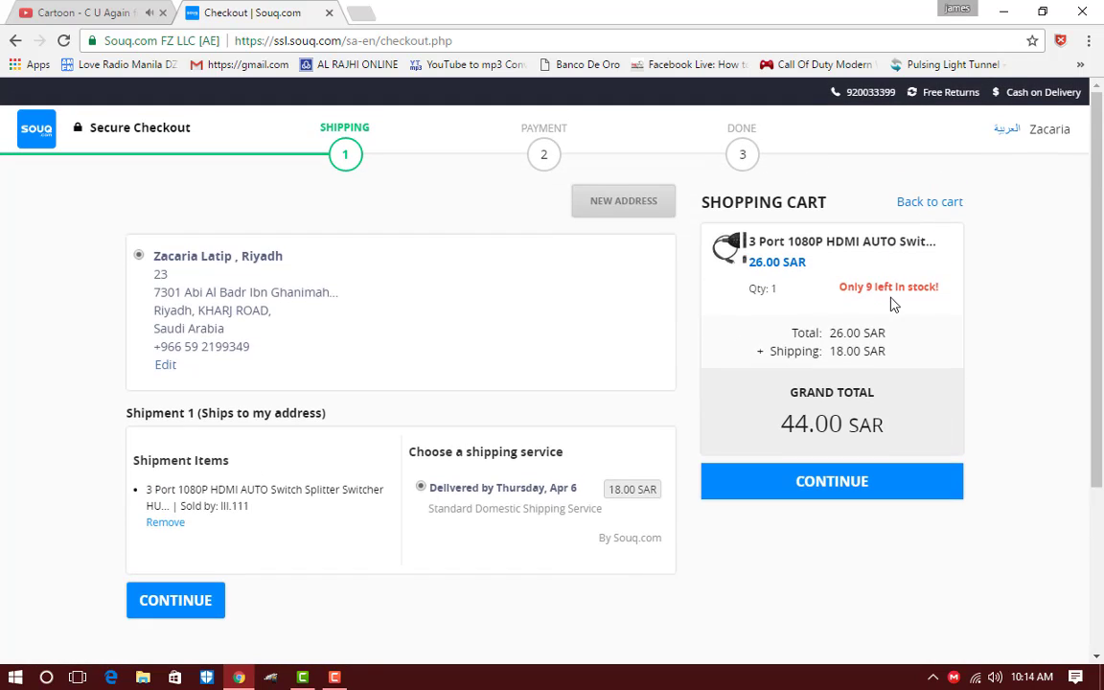
left_click(747, 251)
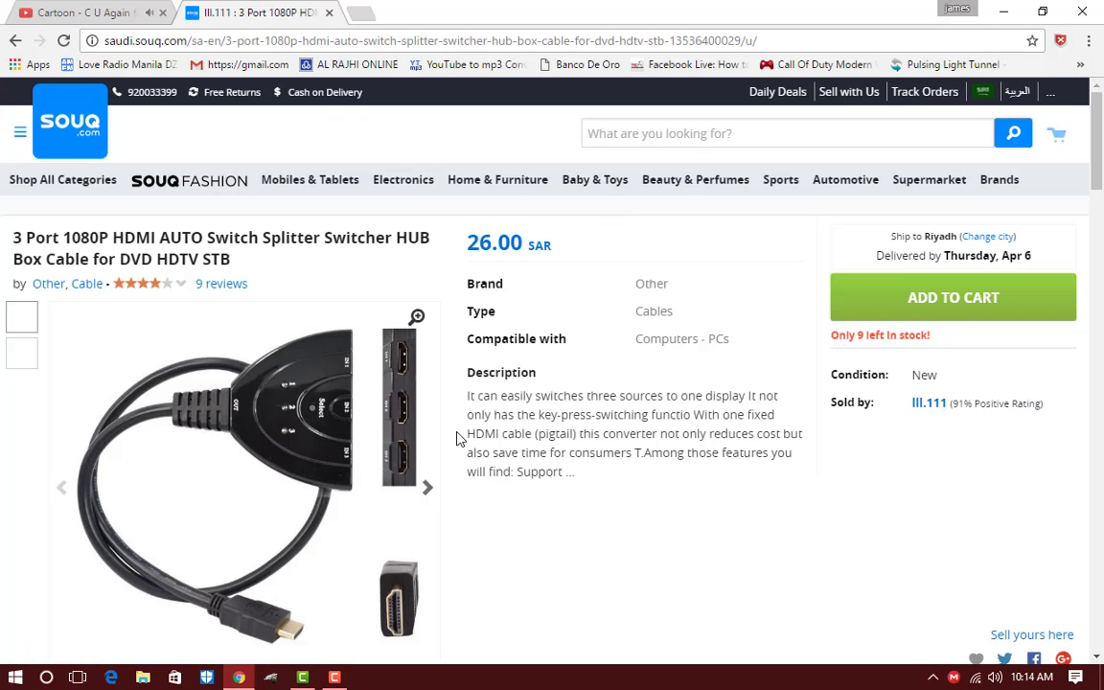
scroll(456, 439, "down", 2)
scroll(457, 439, "down", 1)
scroll(457, 438, "up", 3)
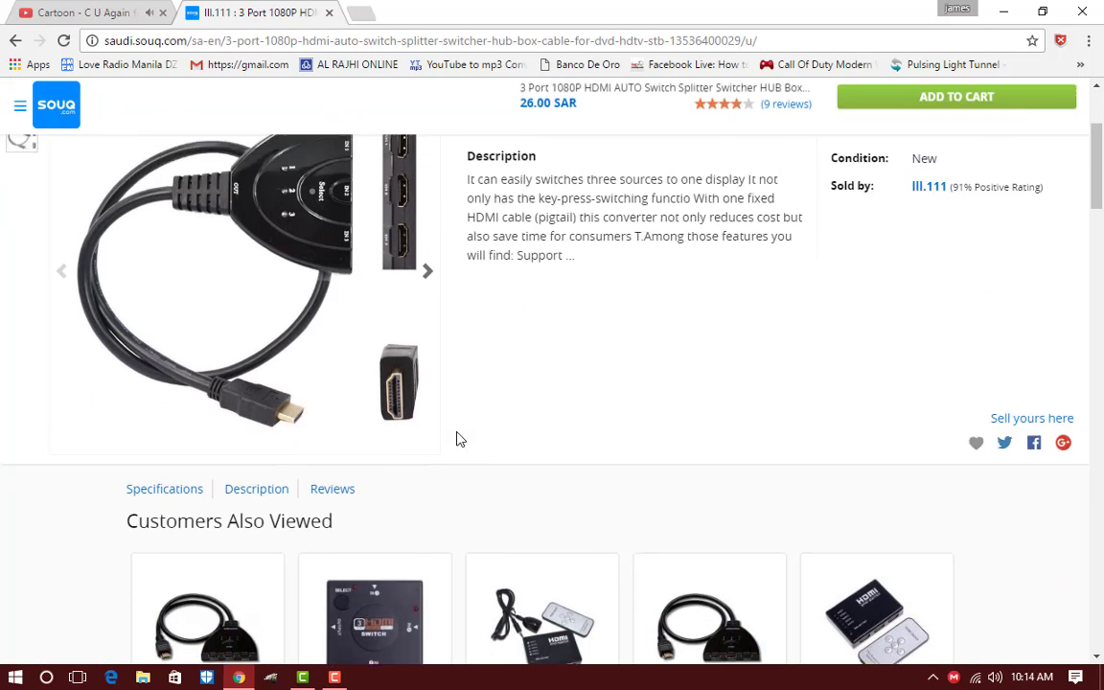
left_click(953, 299)
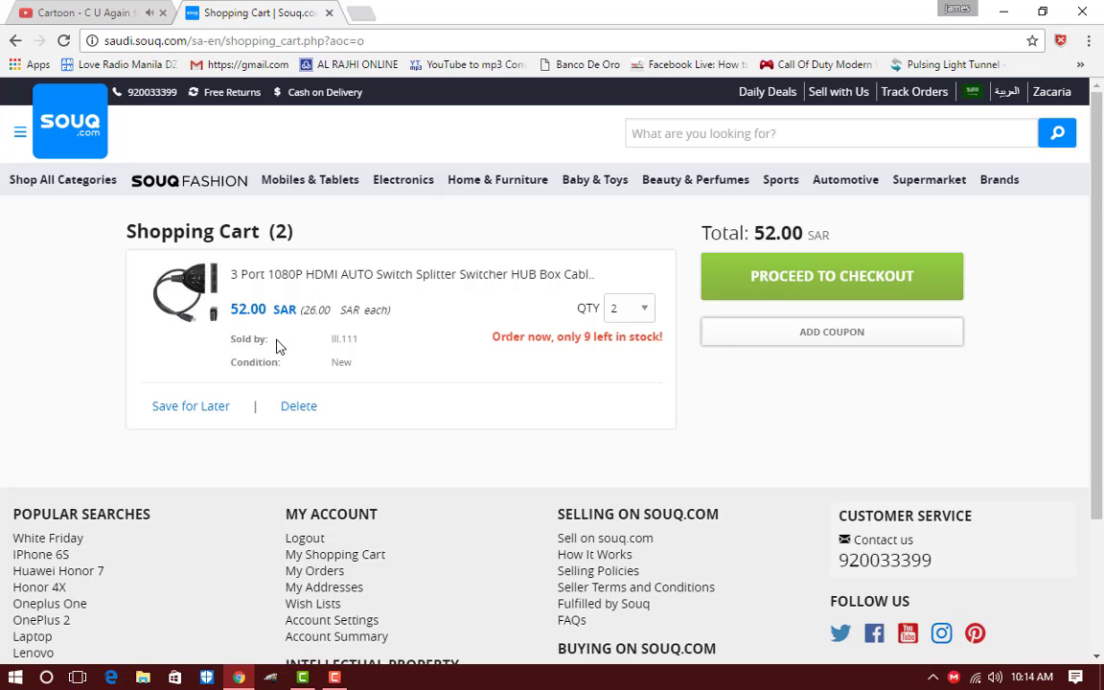
left_click(644, 307)
left_click(625, 335)
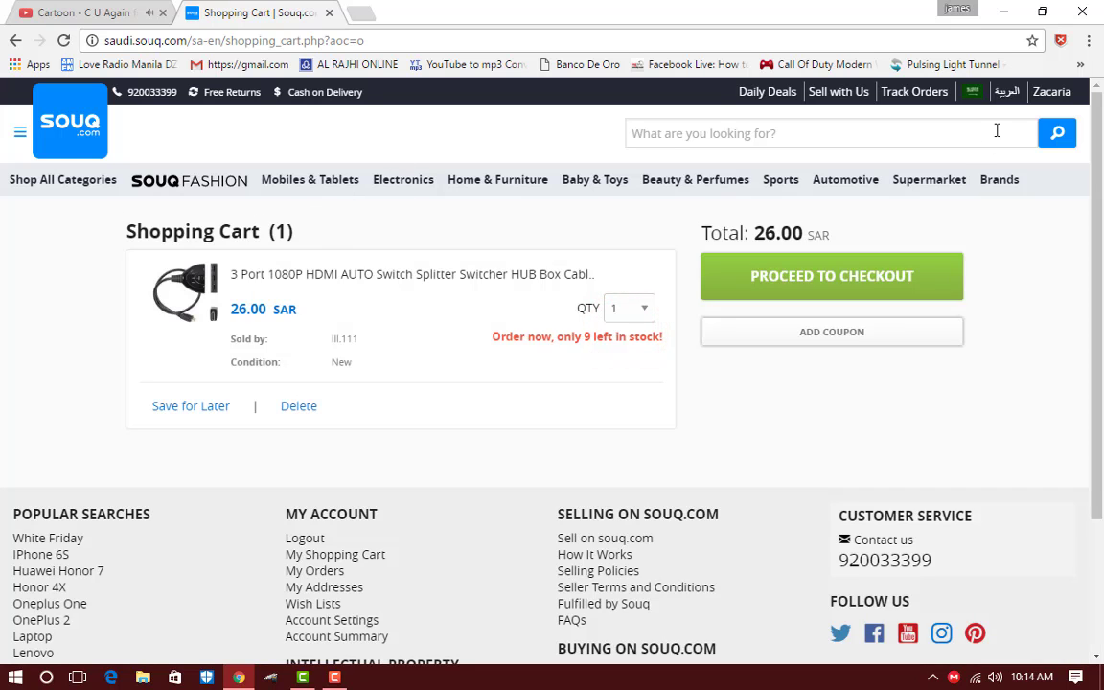
left_click(19, 132)
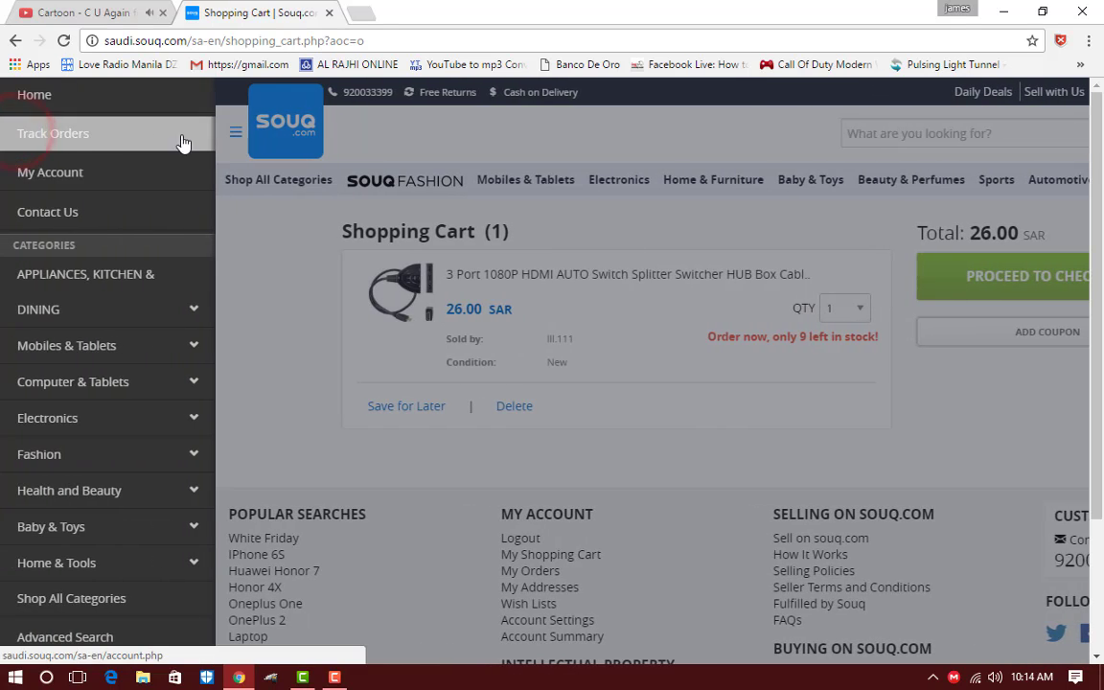
left_click(232, 132)
mouse_move(1055, 101)
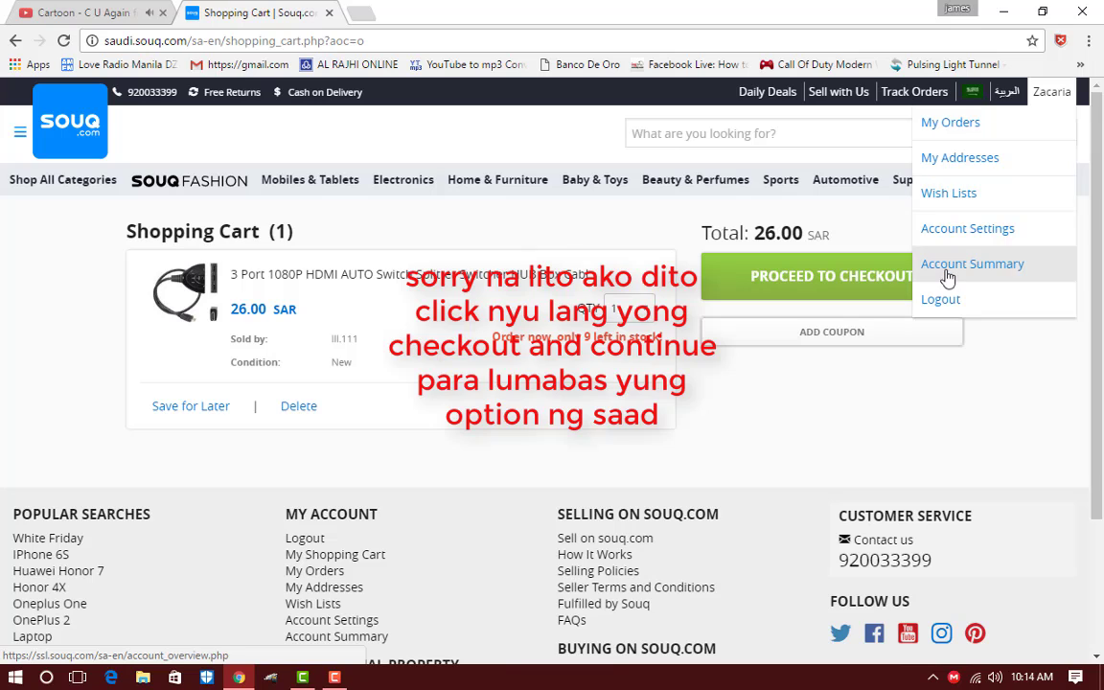
left_click(1044, 93)
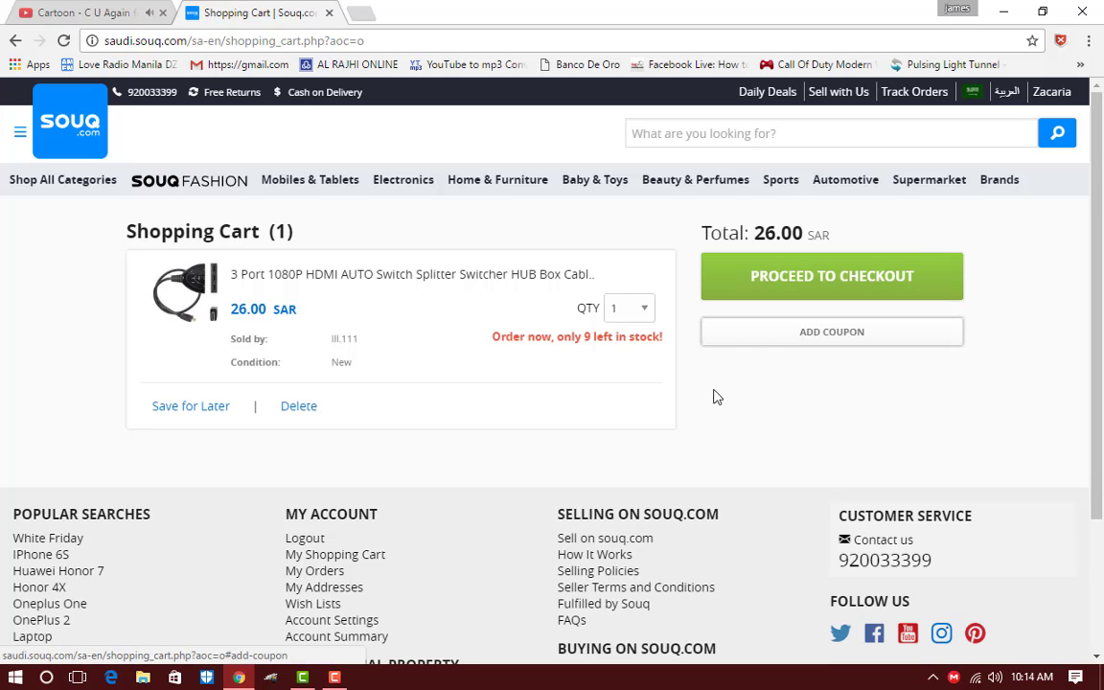
scroll(715, 394, "down", 2)
Step: Proceed to checkout and confirm the saved address with standard 18.00 SAR delivery by Thursday, Apr 6
scroll(715, 394, "up", 2)
left_click(794, 278)
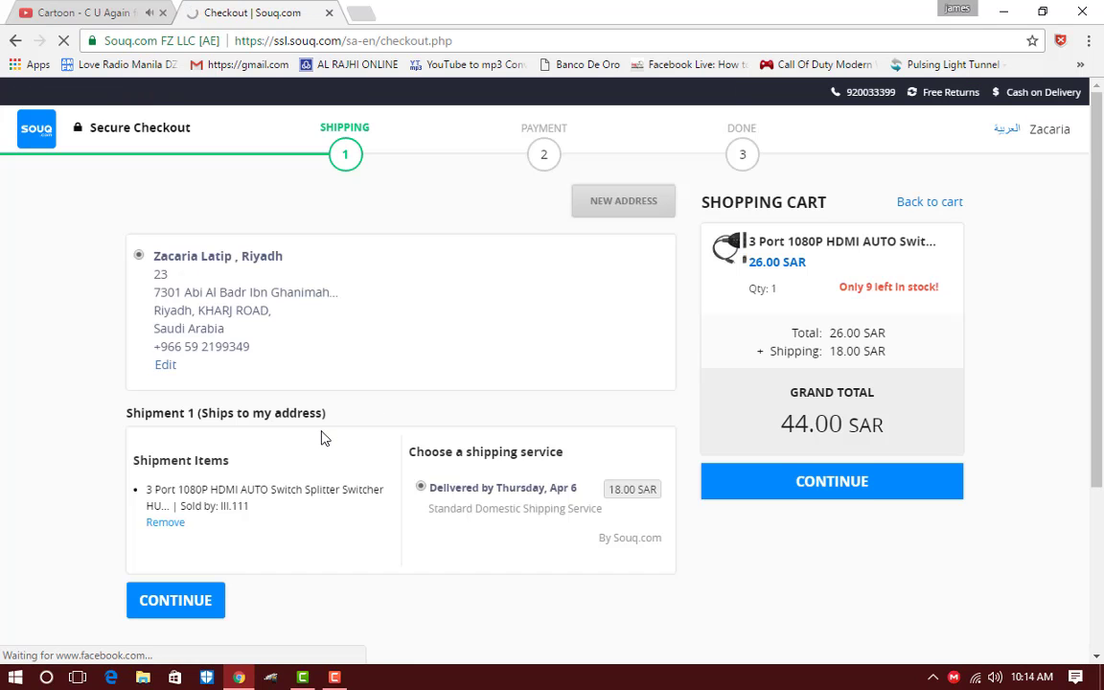
scroll(321, 438, "down", 3)
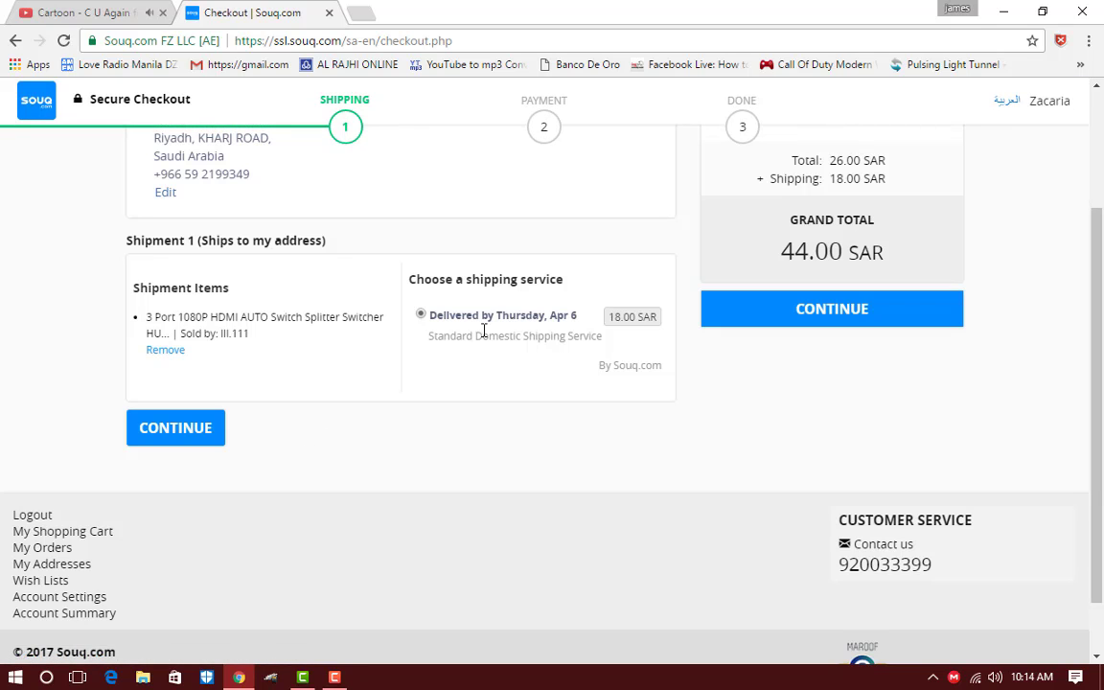
scroll(539, 380, "up", 3)
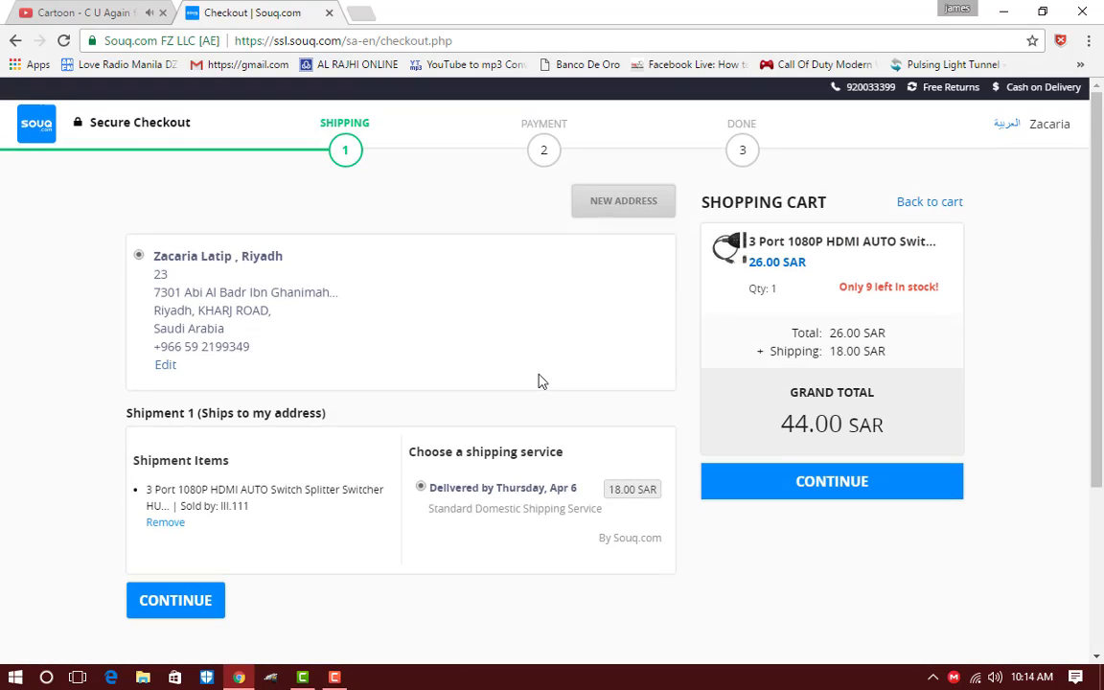
left_click(805, 485)
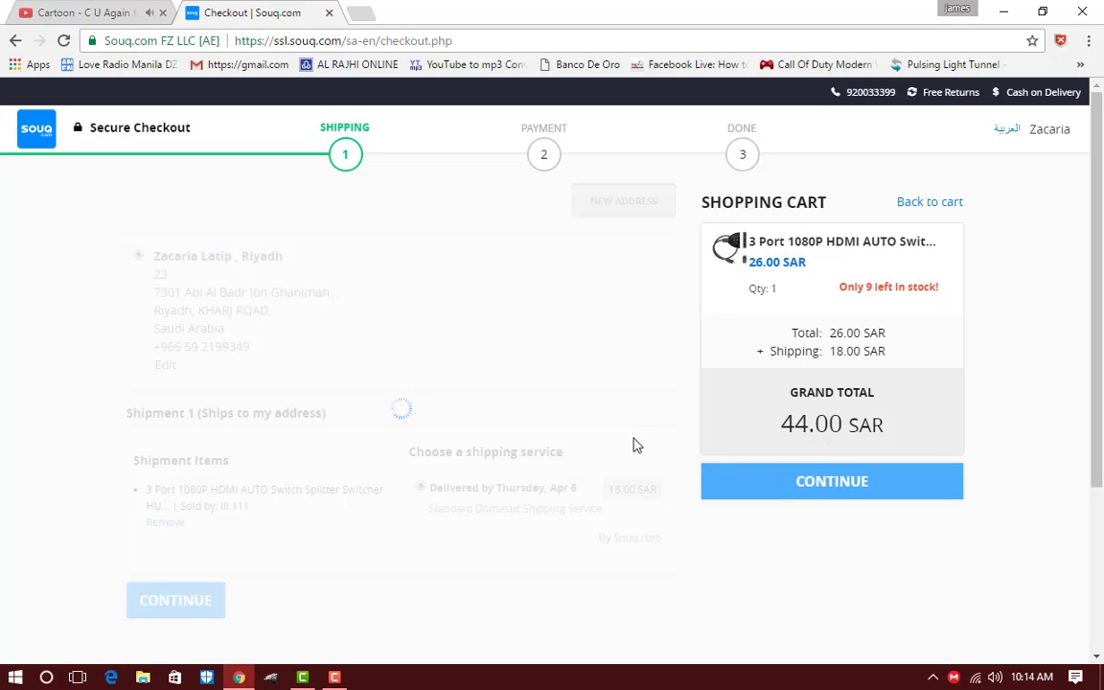
scroll(455, 488, "down", 2)
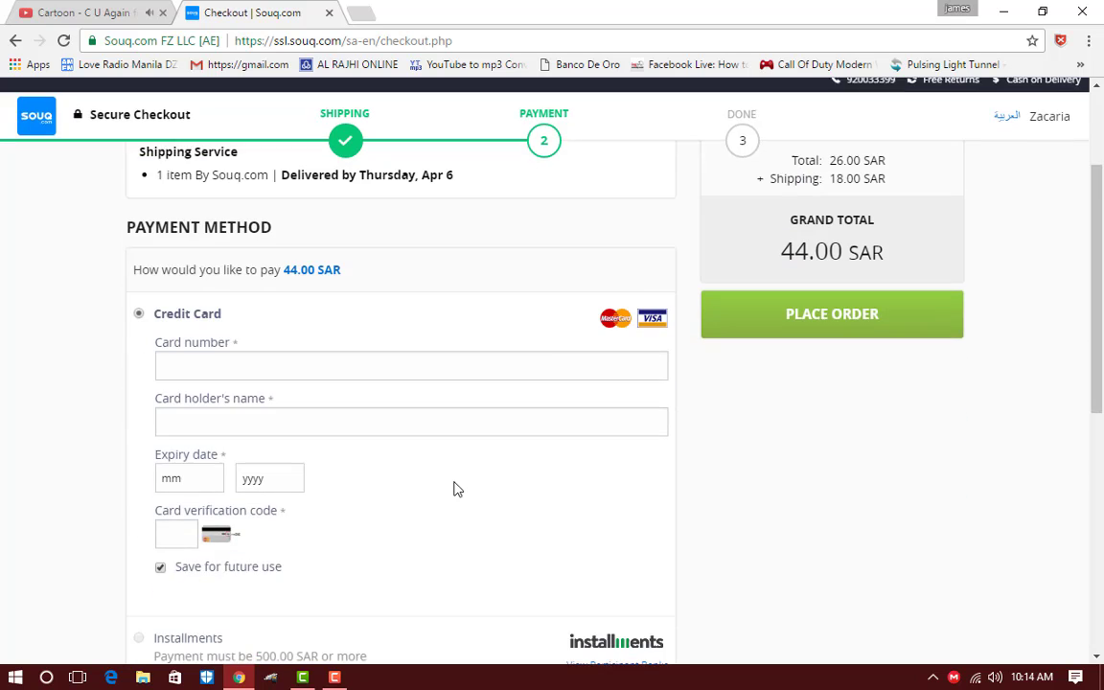
scroll(453, 488, "up", 2)
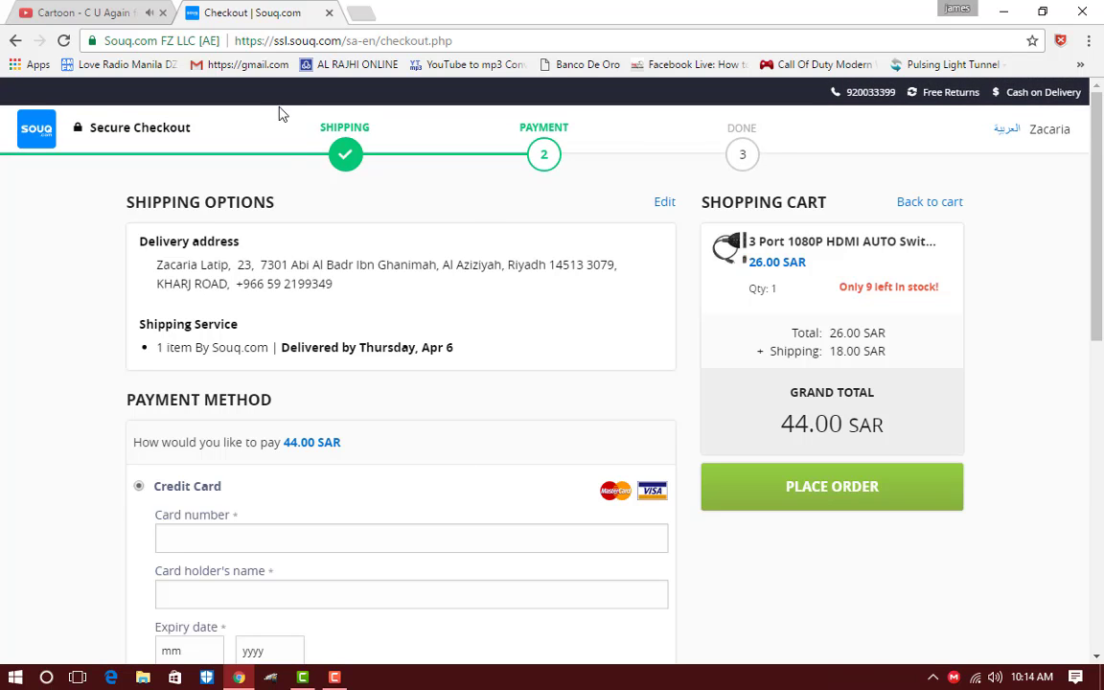
scroll(305, 333, "down", 3)
scroll(165, 334, "up", 2)
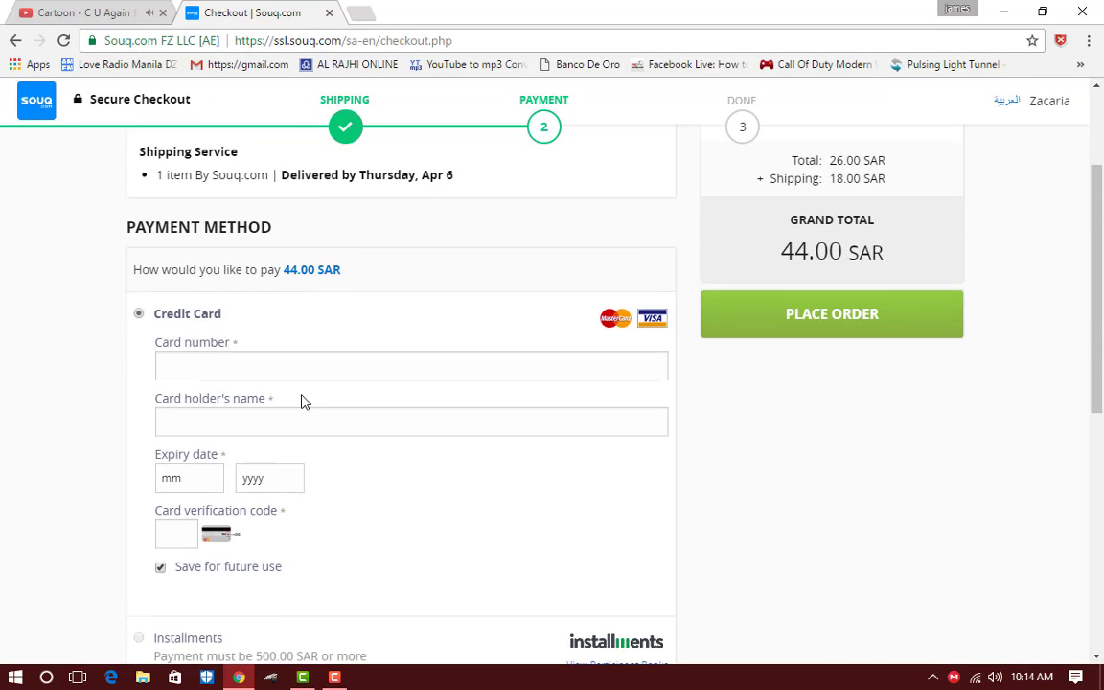
scroll(303, 400, "down", 3)
scroll(303, 400, "up", 3)
scroll(78, 427, "down", 3)
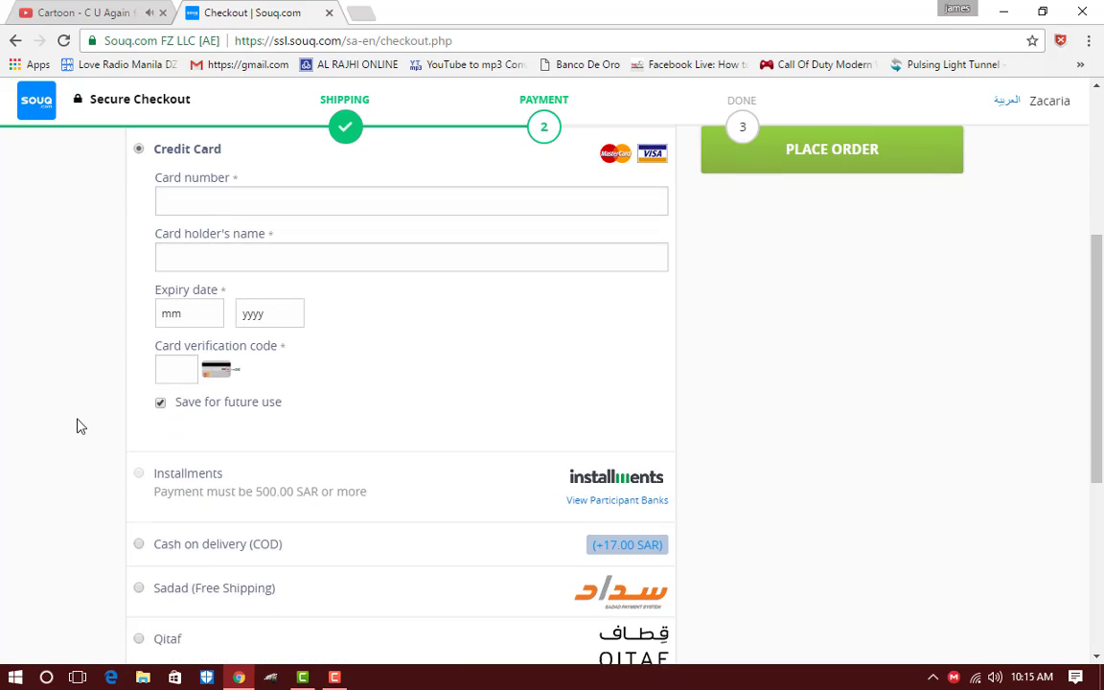
scroll(78, 426, "down", 1)
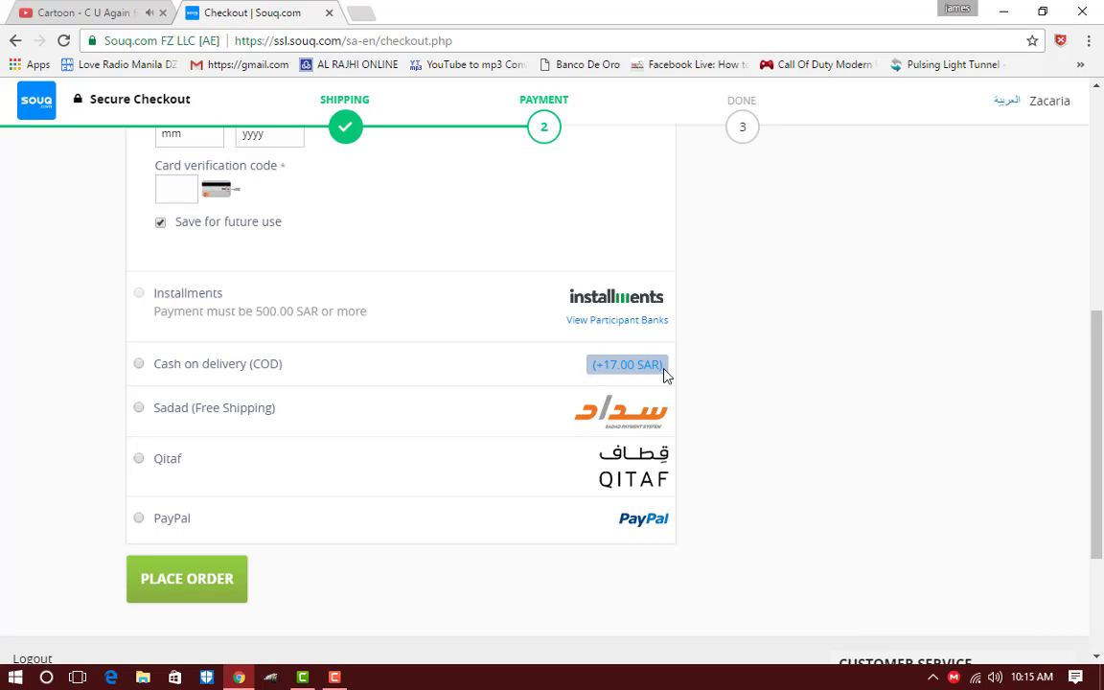
scroll(625, 385, "up", 2)
scroll(628, 384, "up", 2)
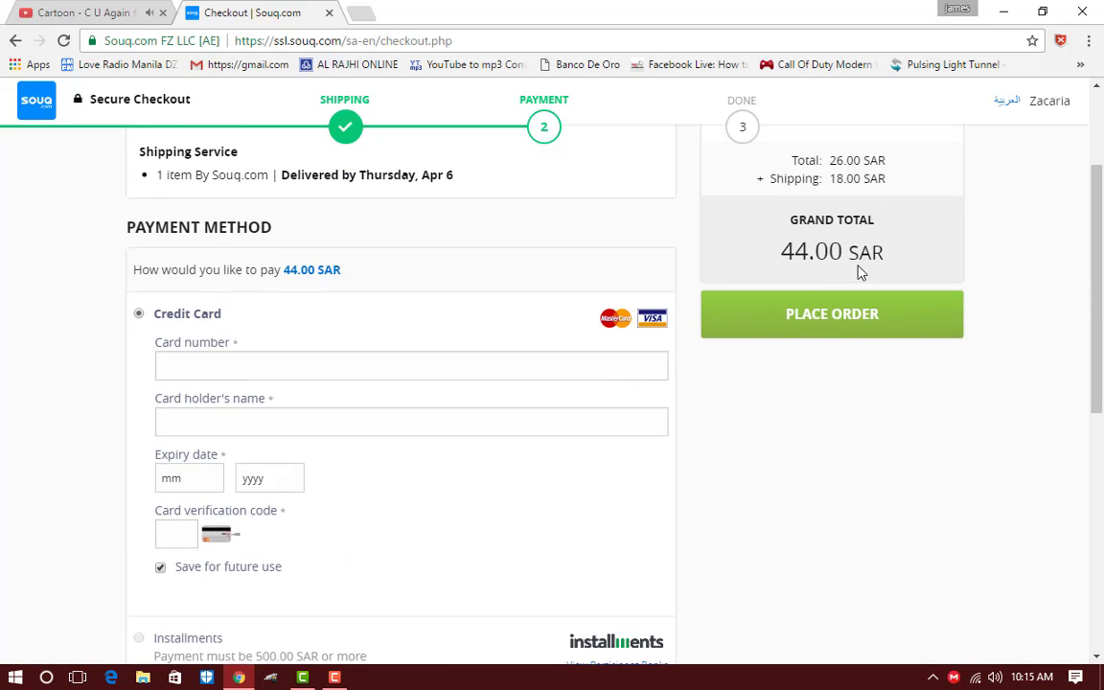
scroll(809, 249, "up", 1)
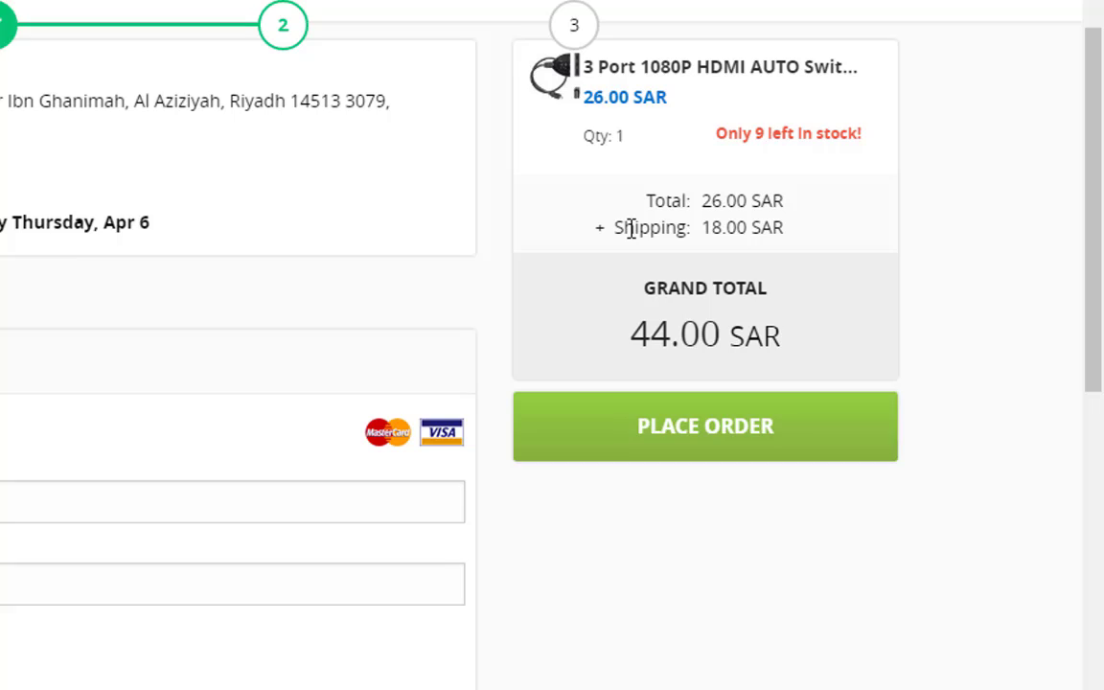
scroll(613, 469, "down", 5)
triple_click(441, 508)
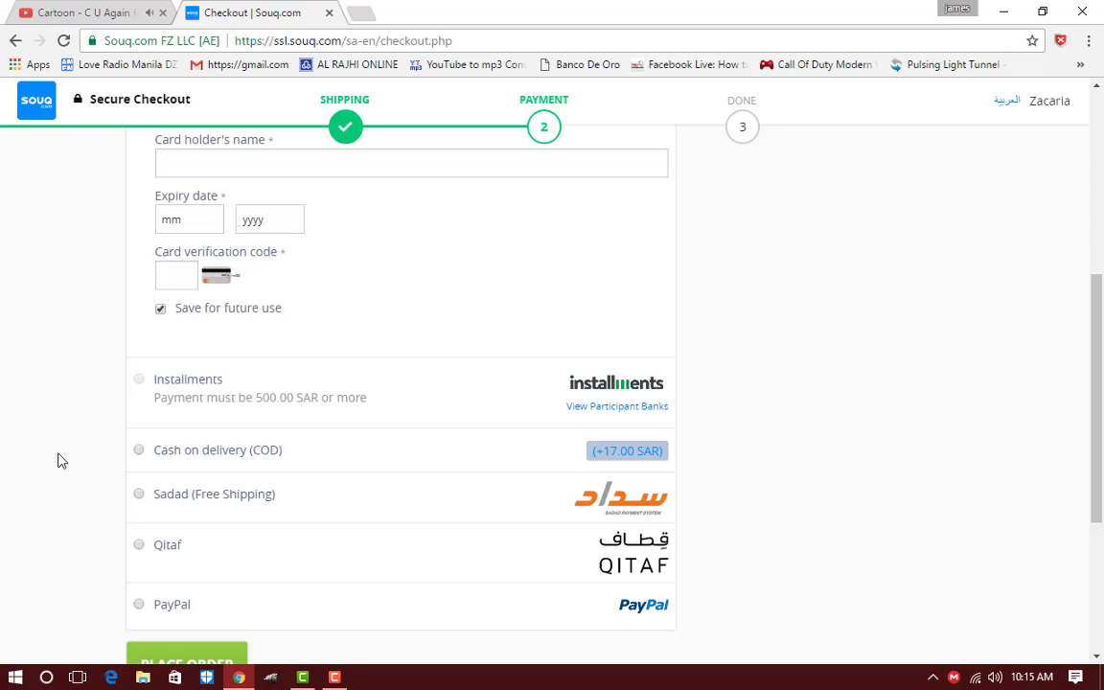
scroll(45, 433, "down", 1)
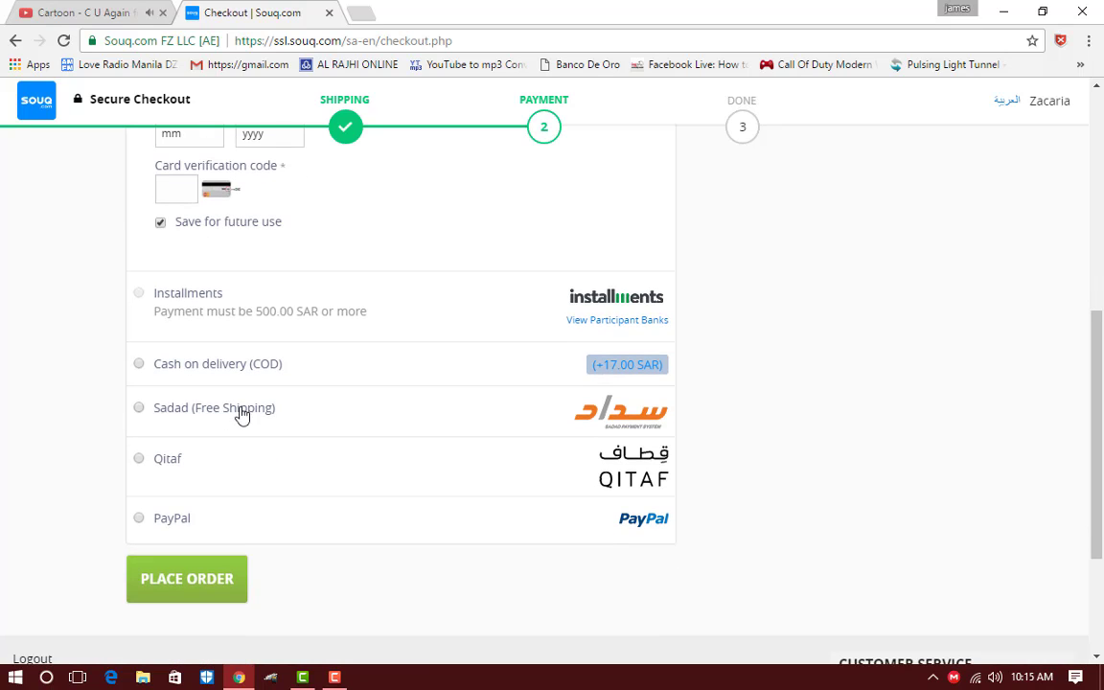
scroll(269, 417, "down", 1)
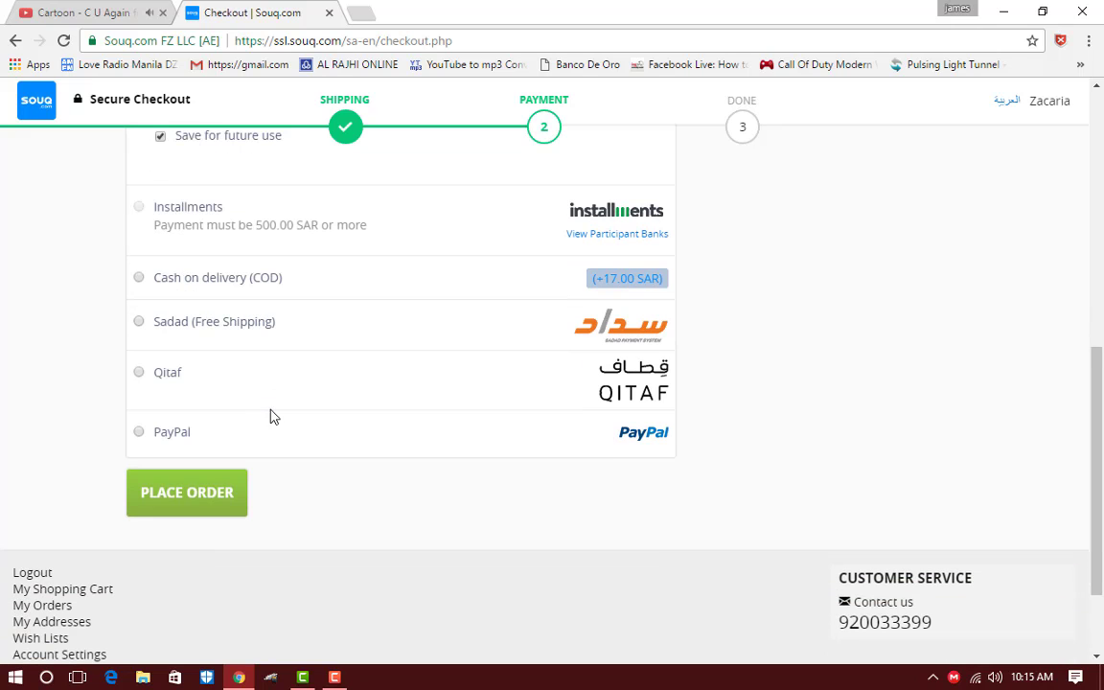
Step: Choose Sadad (Free Shipping) payment, focus the Online Payment ID Alias field, and open a blank tab
left_click(137, 324)
scroll(197, 315, "down", 2)
scroll(182, 412, "up", 2)
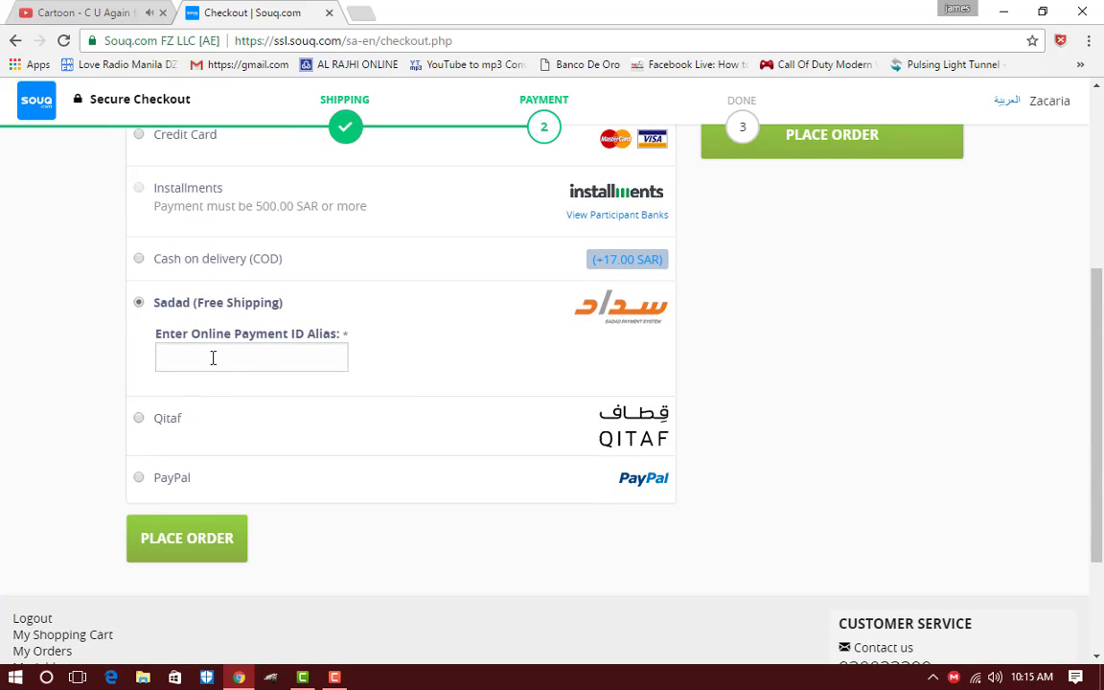
left_click(213, 357)
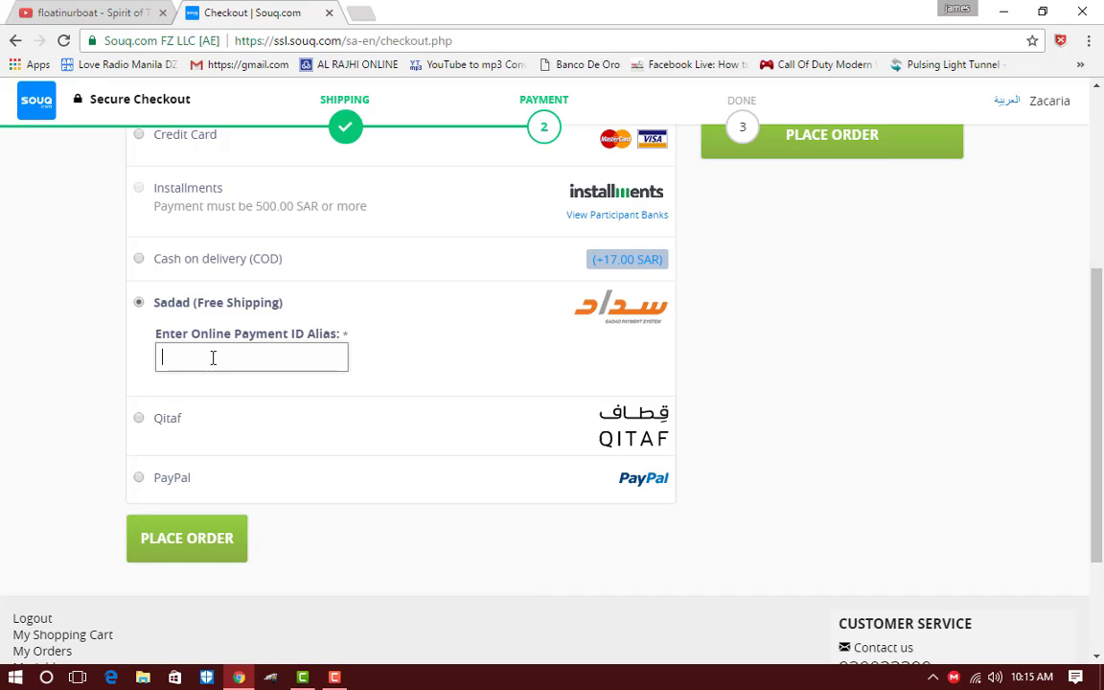
left_click(363, 13)
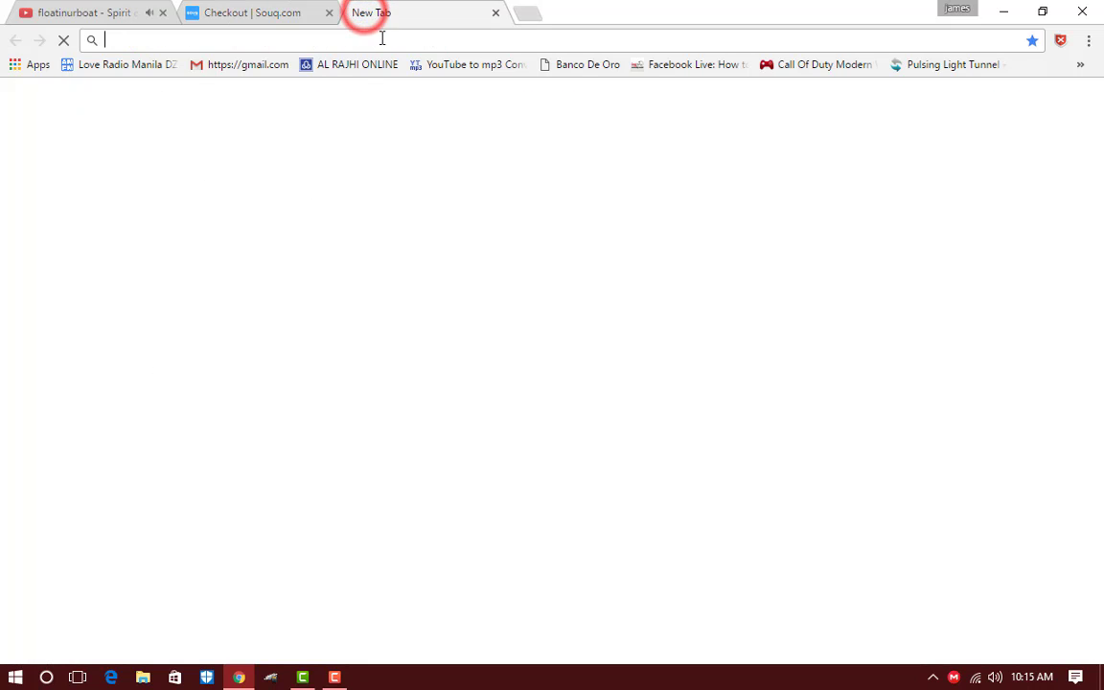
Step: Log in to Al Rajhi Al Mubasher online banking with the account username and password
left_click(358, 64)
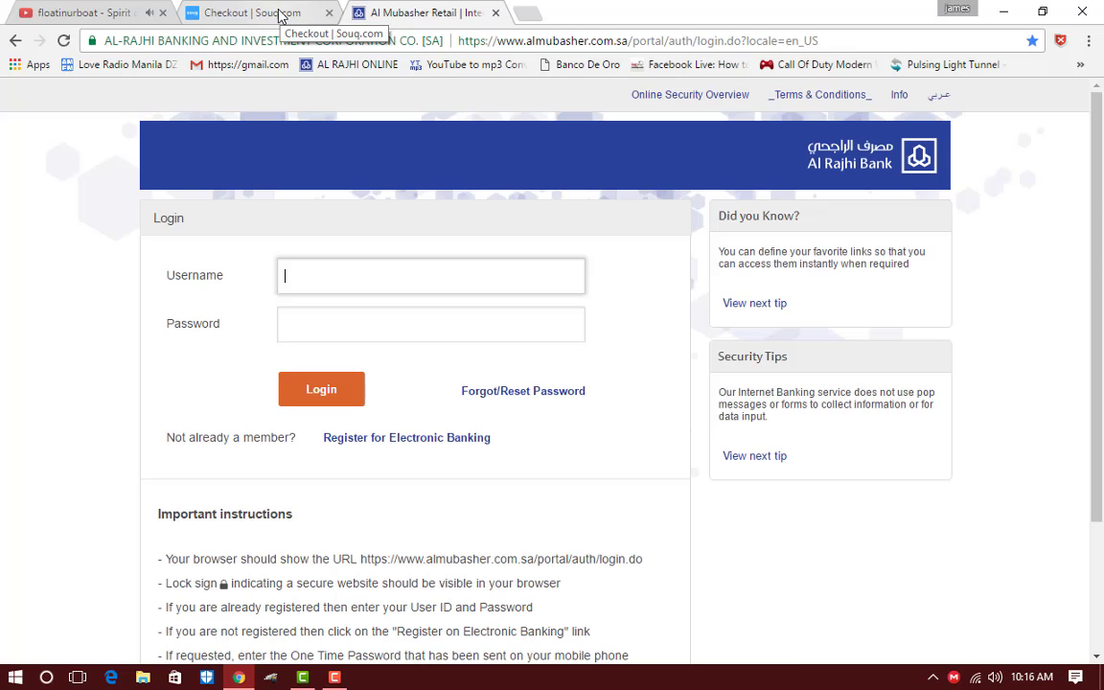
left_click(404, 276)
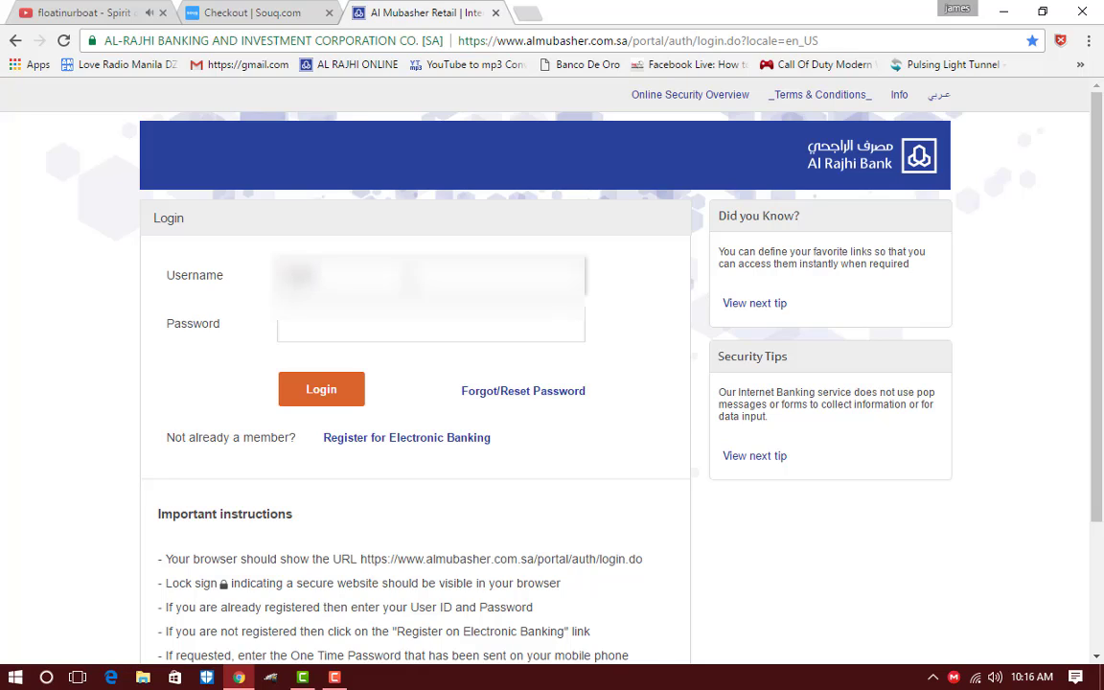
type("****")
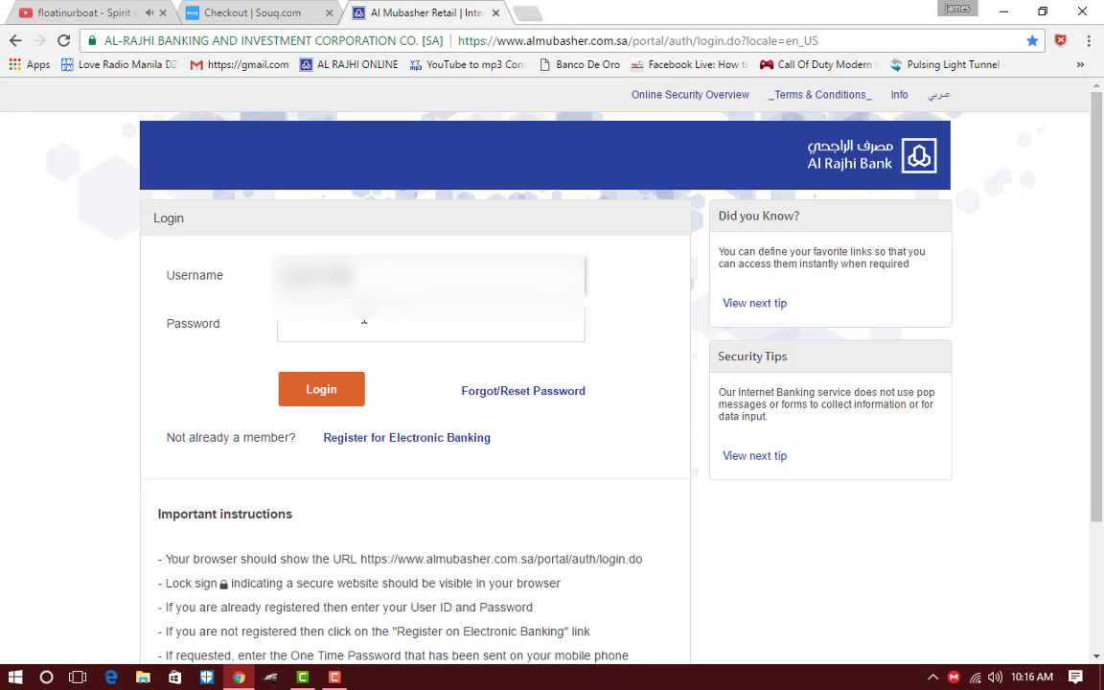
left_click(364, 322)
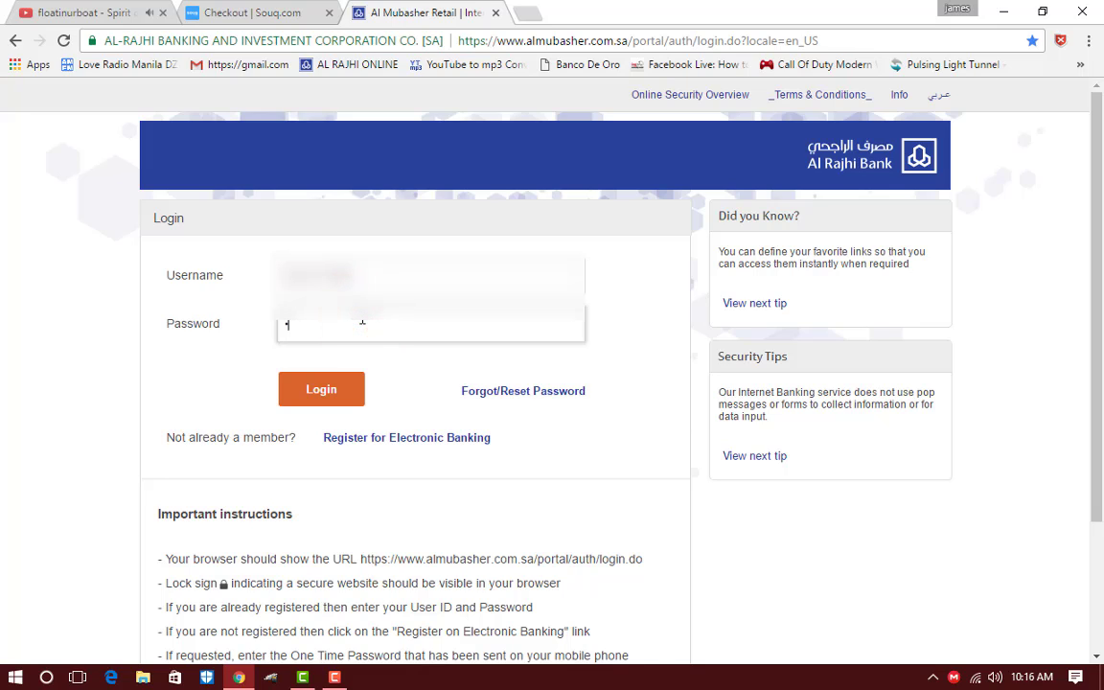
type("************")
left_click(325, 392)
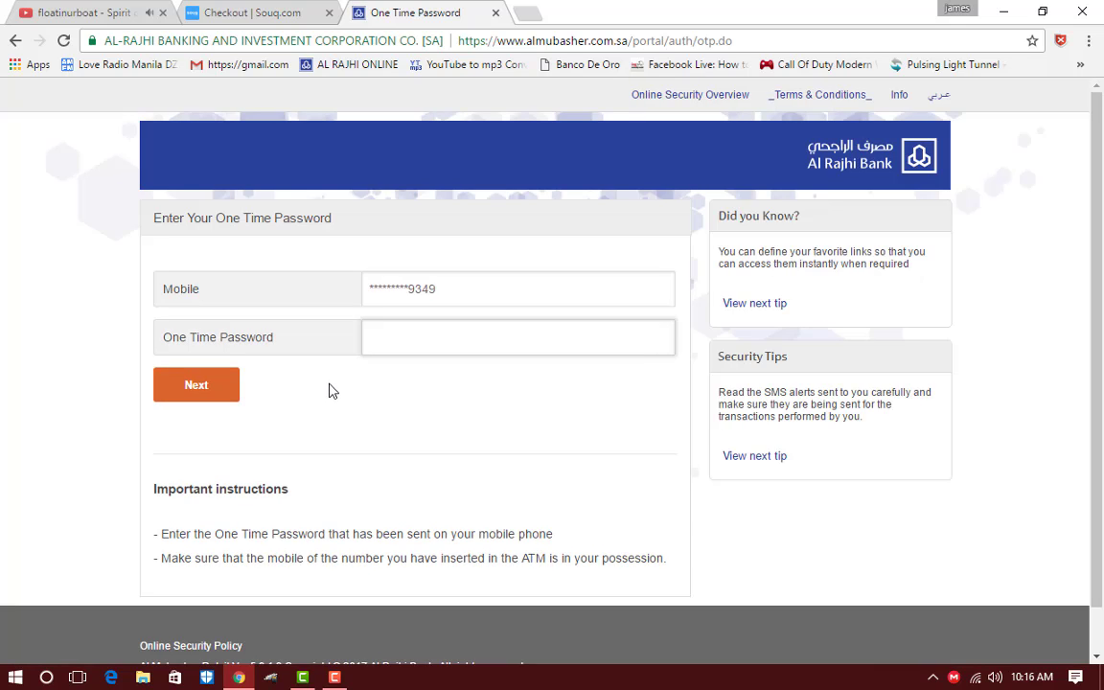
Step: Enter the SMS one-time password and submit it to reach the Al Mubasher home page
left_click(215, 386)
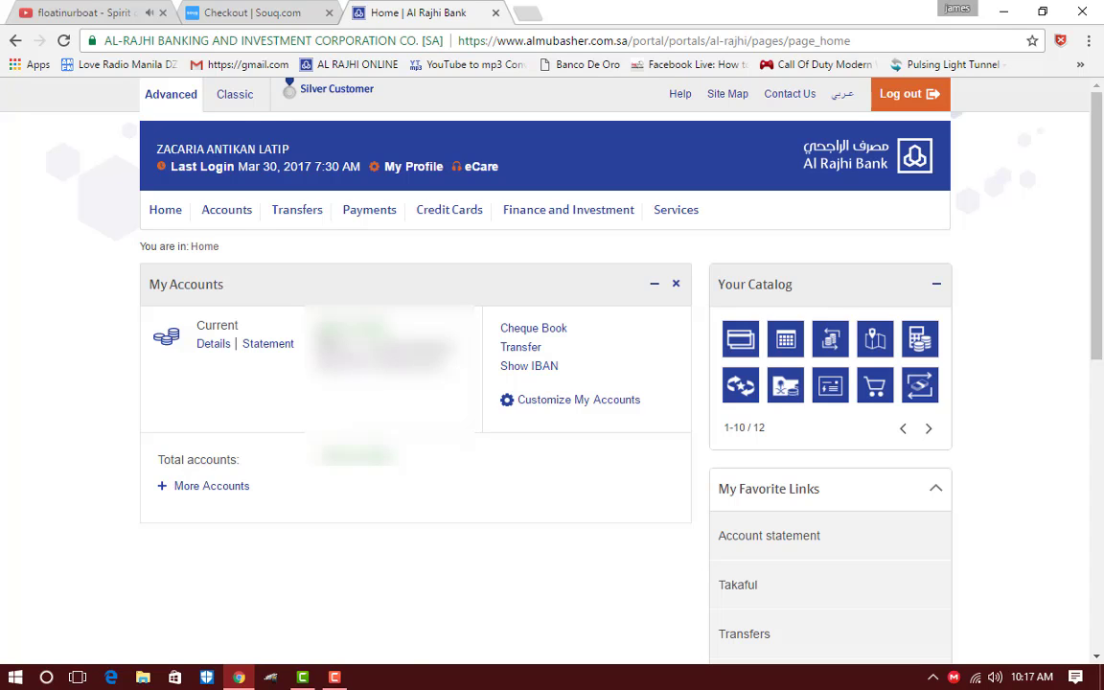
left_click(279, 14)
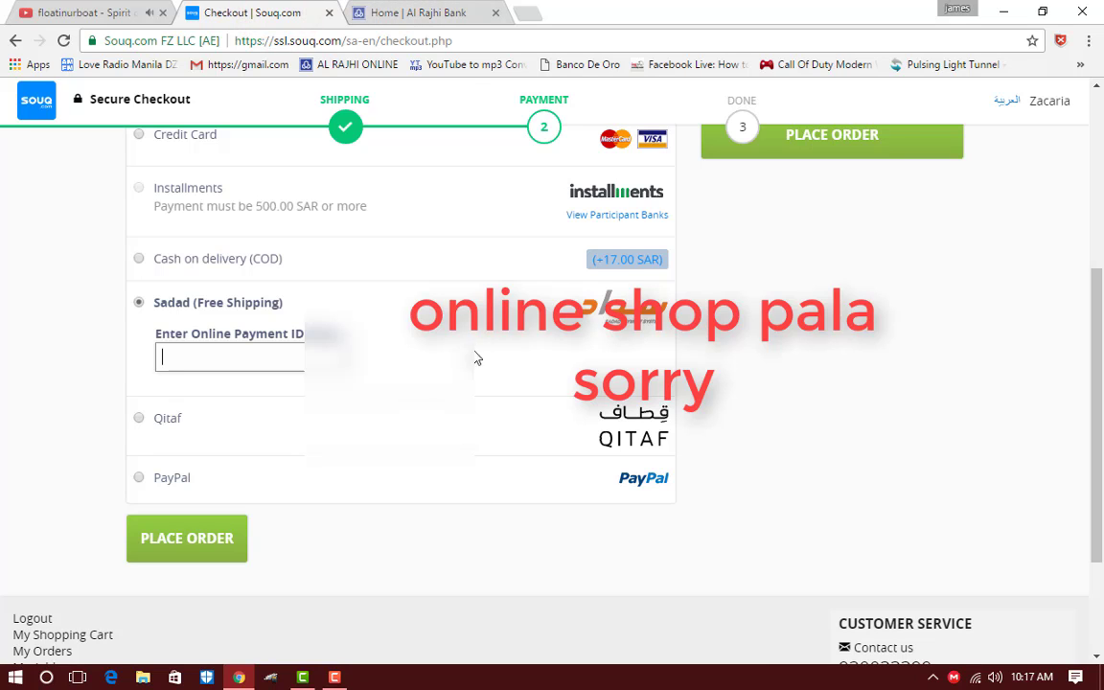
scroll(737, 249, "up", 4)
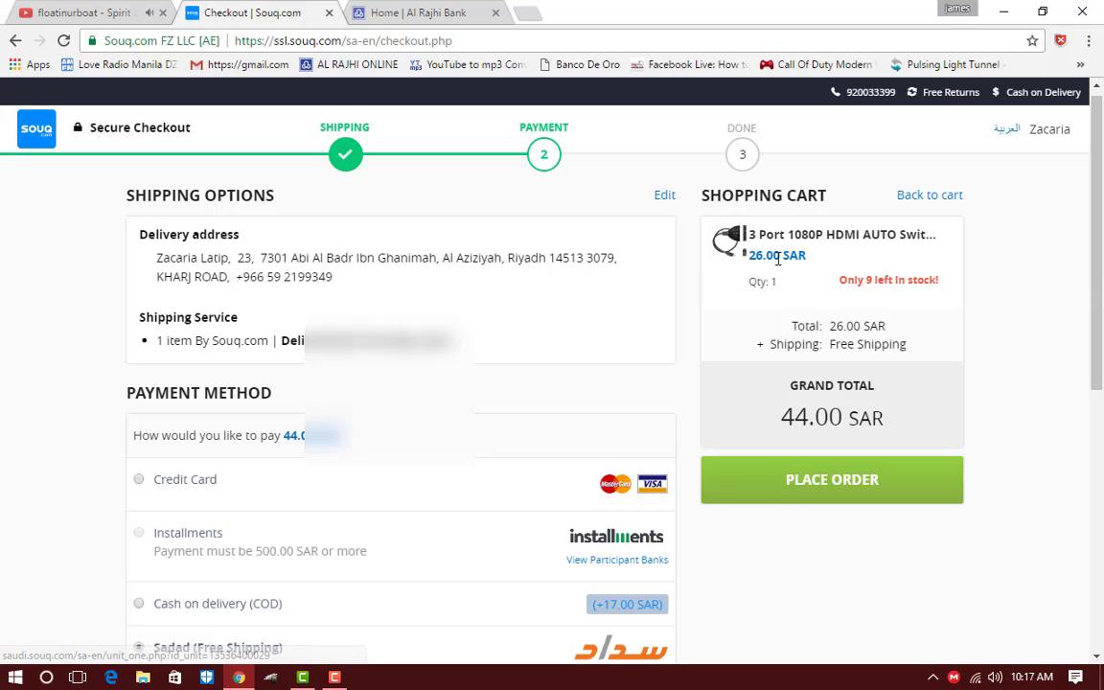
left_click(393, 9)
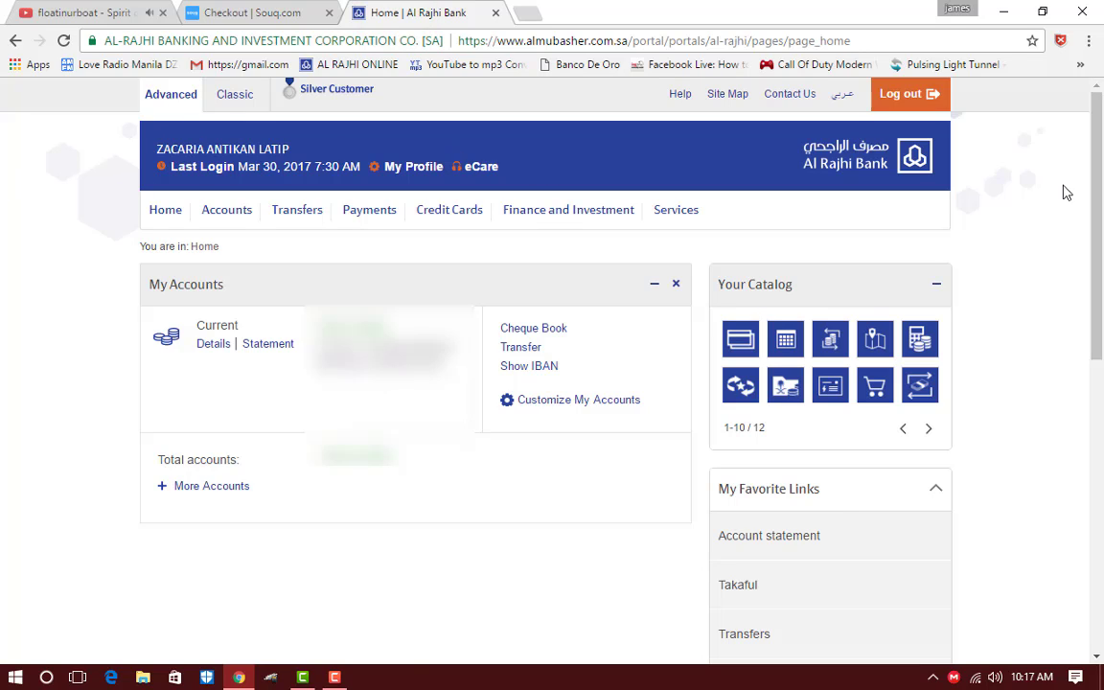
Step: Open the SADAD page from the Payments menu in Al Mubasher's top navigation
mouse_move(352, 217)
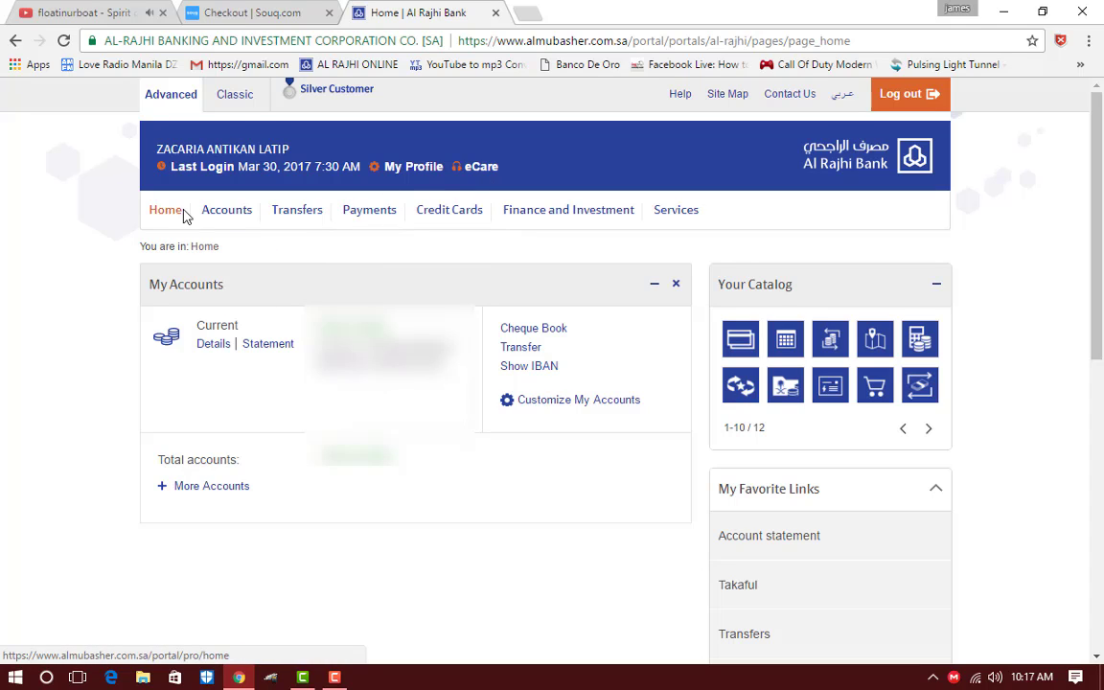
mouse_move(218, 218)
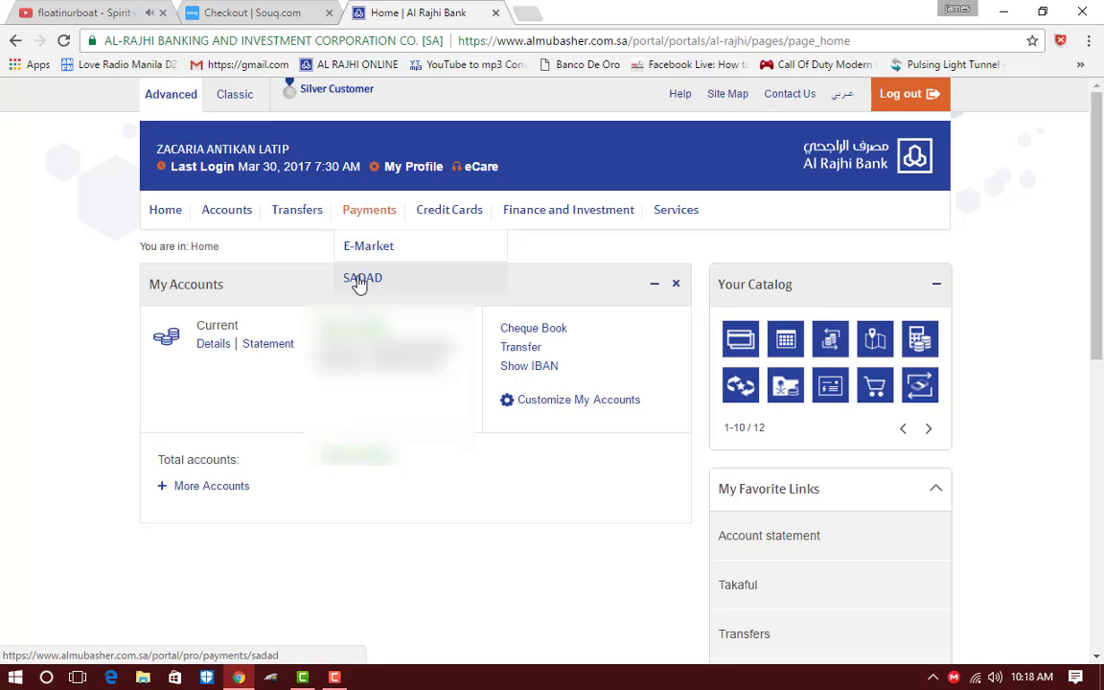
left_click(366, 279)
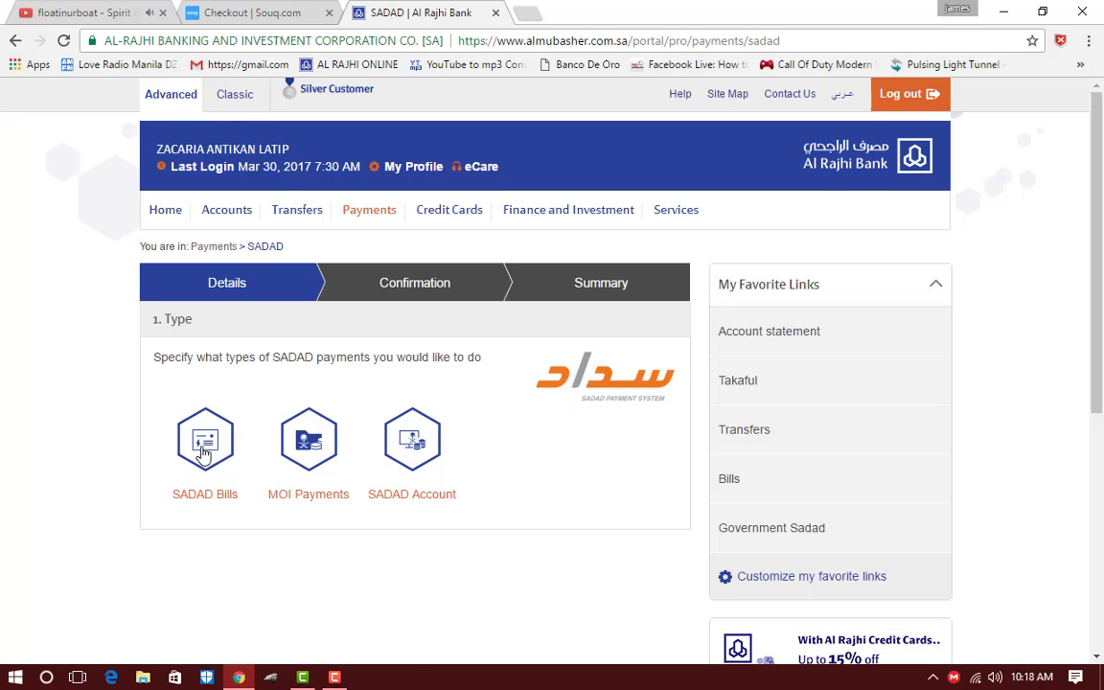
Step: Start a SADAD account transfer from SADAD Account services, briefly checking the Souq order
left_click(405, 441)
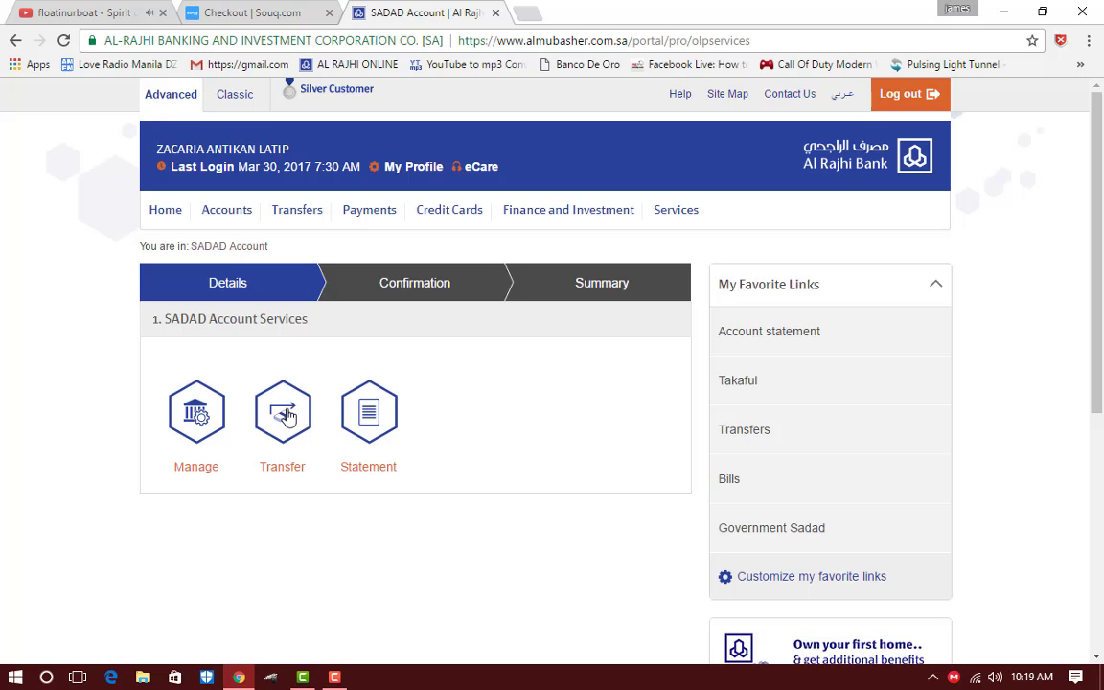
left_click(286, 414)
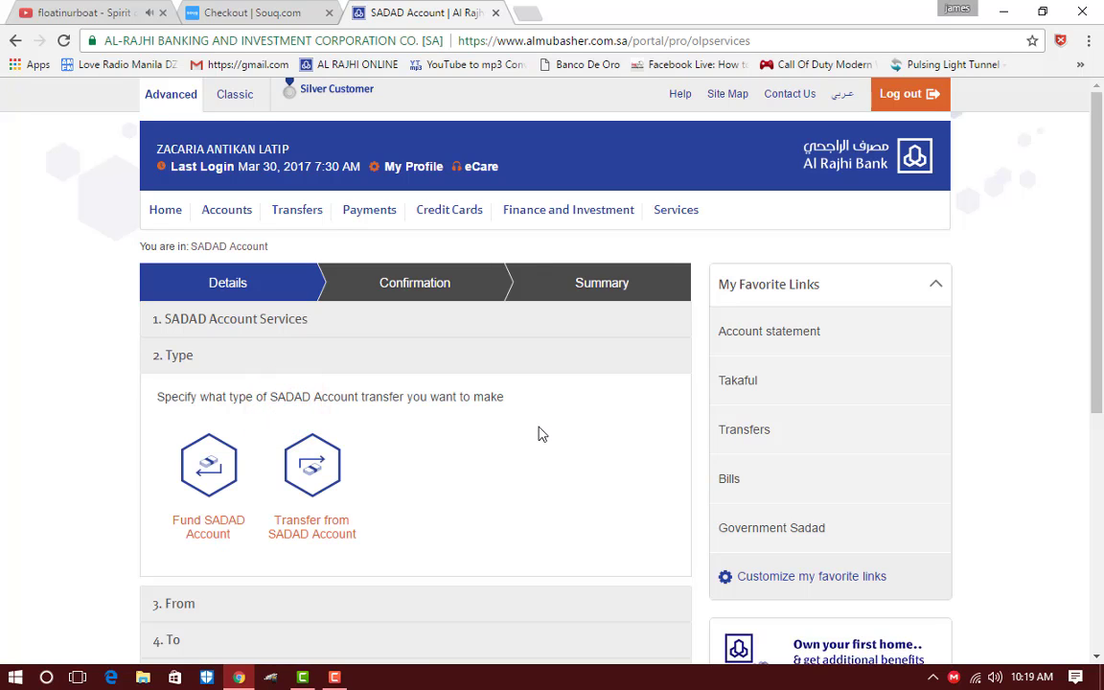
left_click(230, 12)
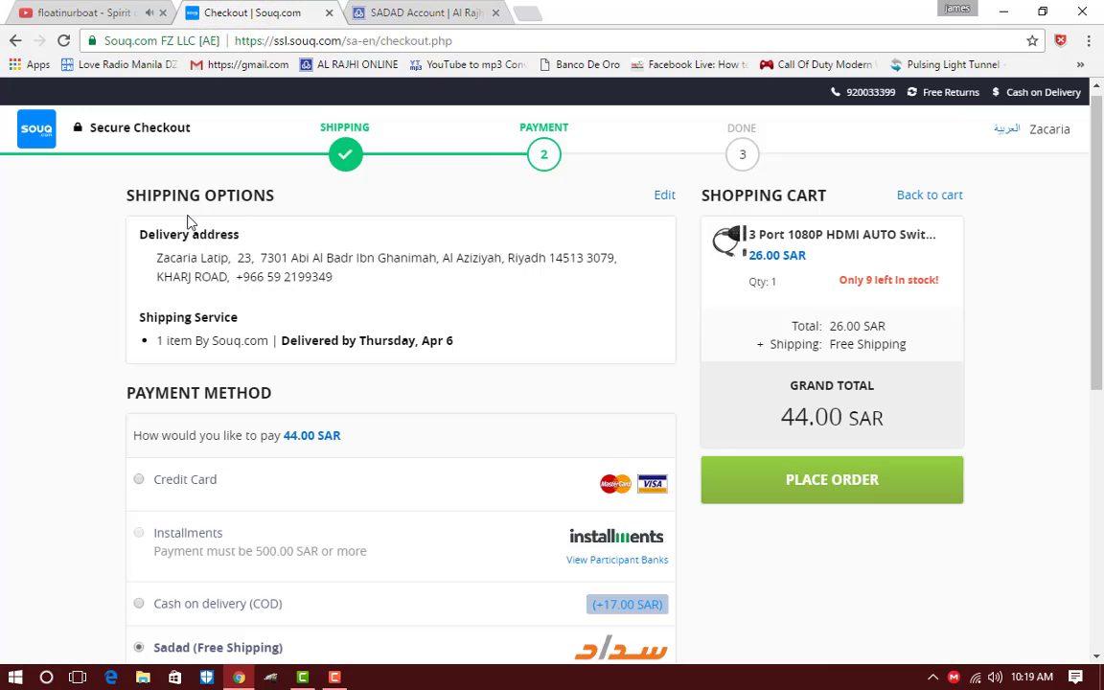
left_click(391, 14)
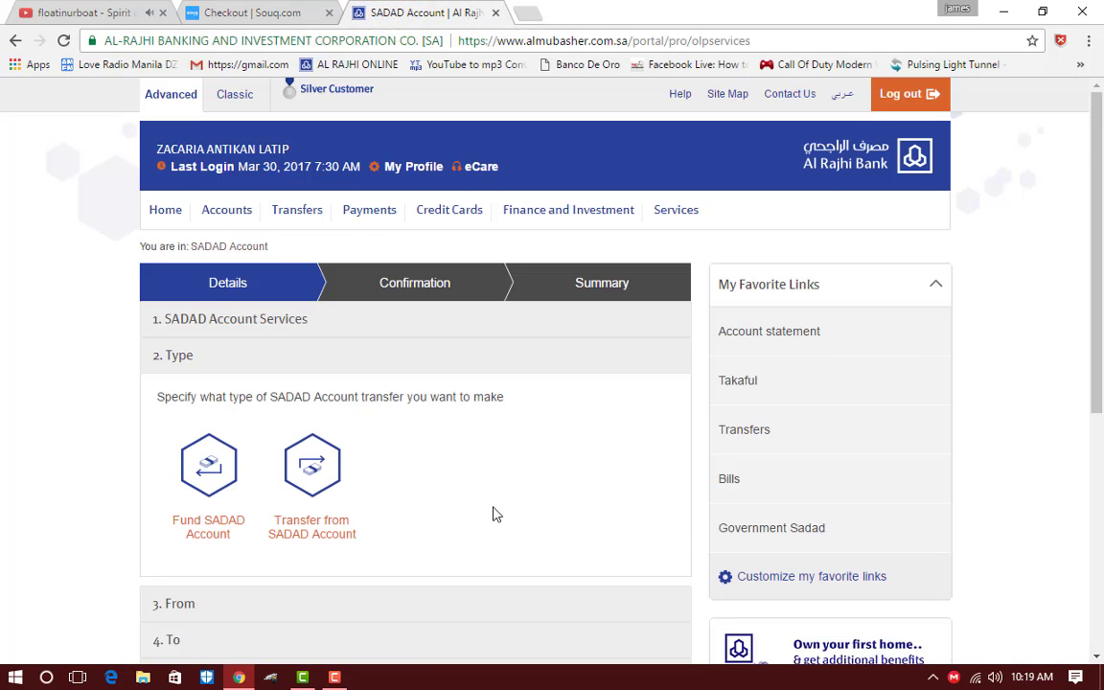
Step: Choose Fund SADAD Account, select the SADAD account and enter a Transfer Amount of 26
scroll(245, 424, "down", 2)
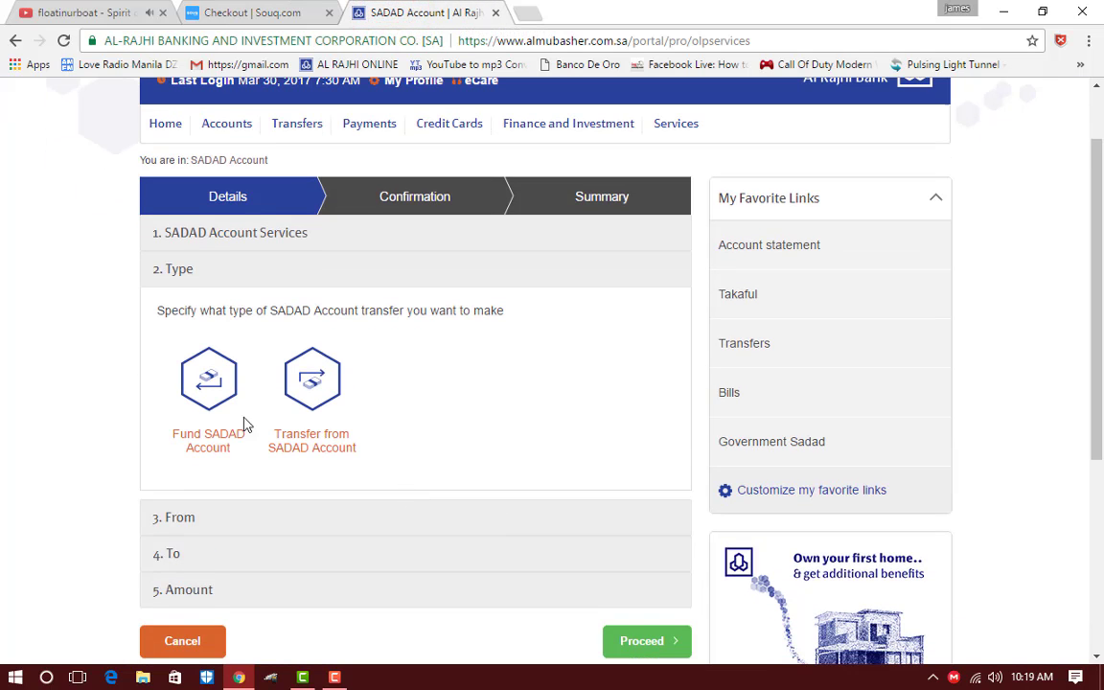
left_click(207, 385)
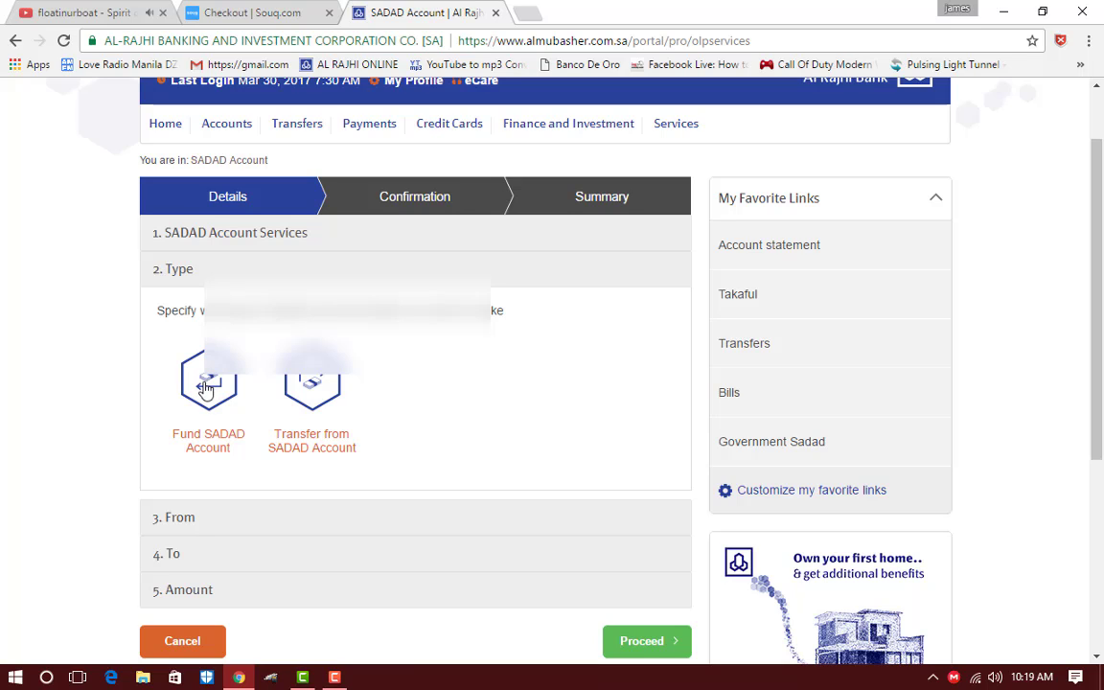
left_click(209, 388)
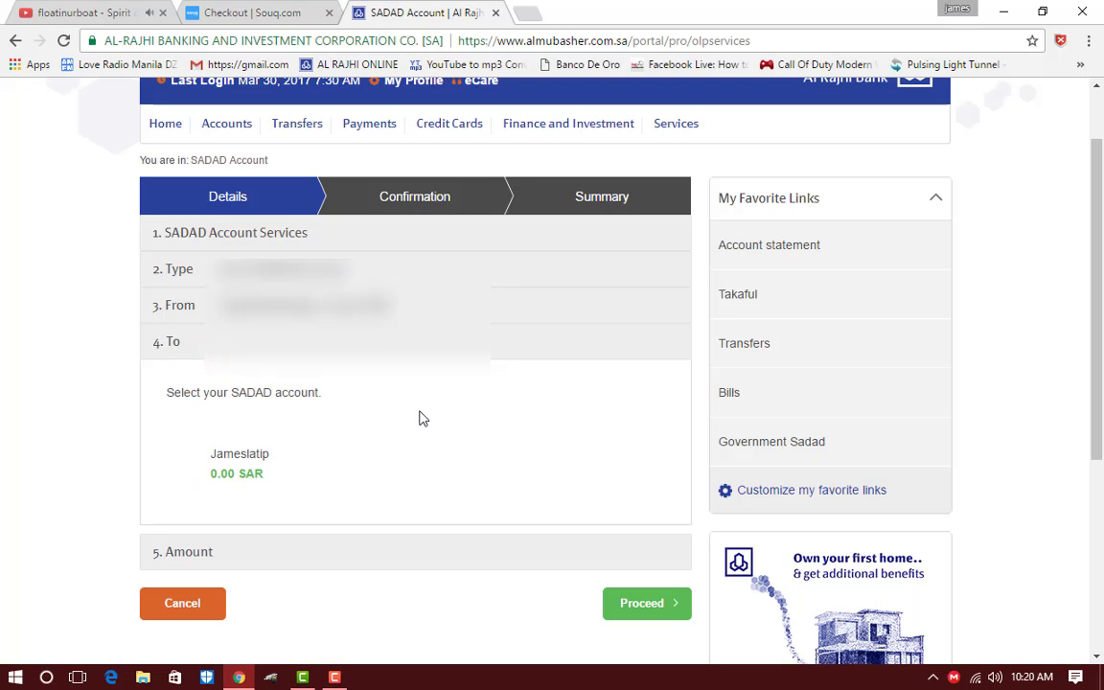
left_click(216, 460)
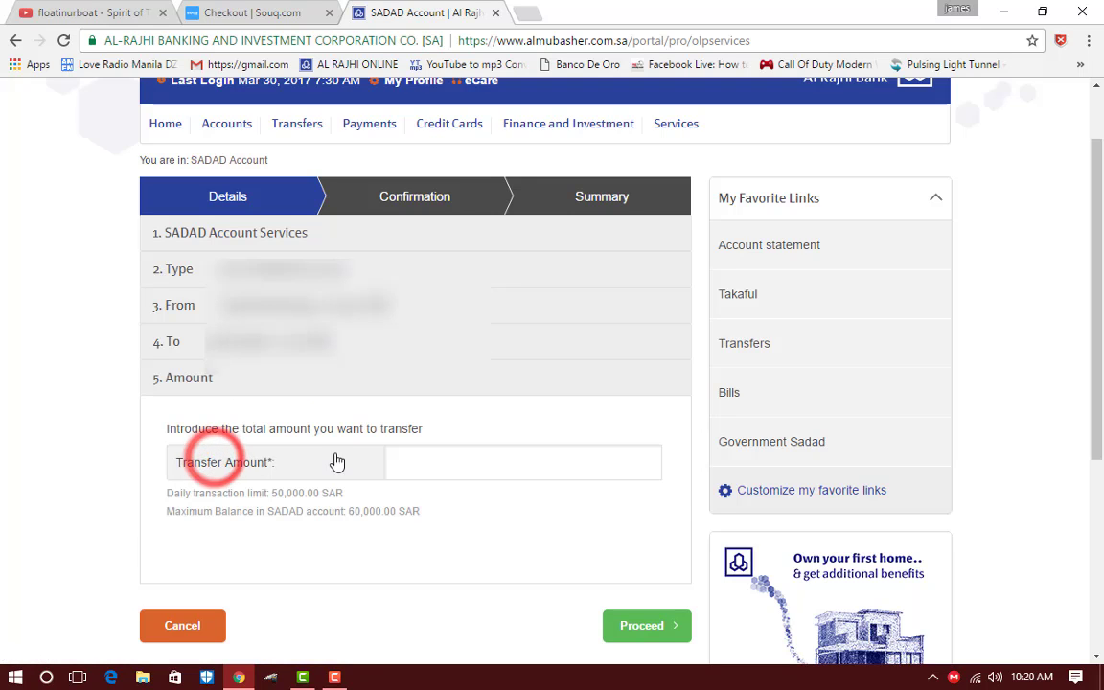
left_click(430, 461)
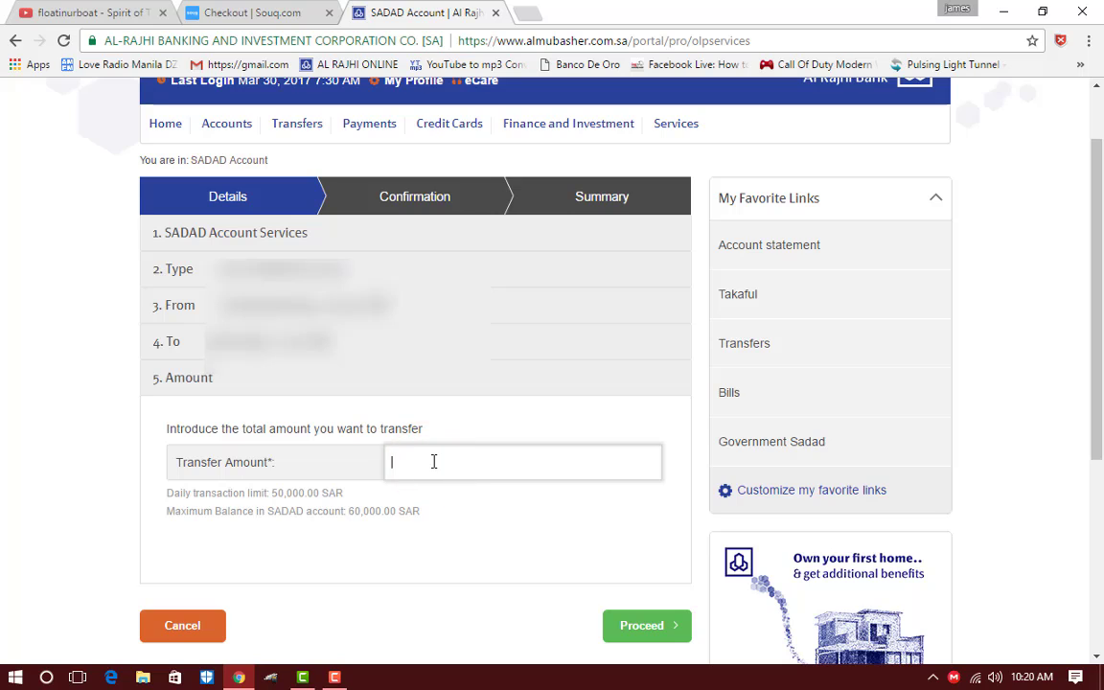
type("26")
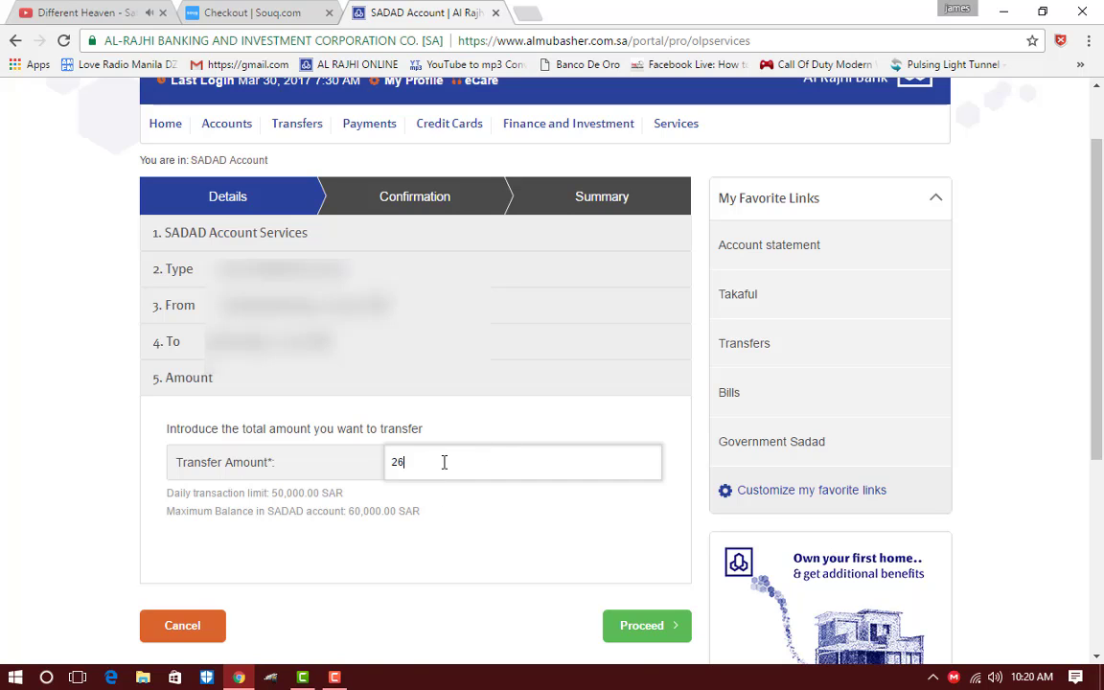
Step: Proceed, confirm and finish the 26.00 SAR transfer into the SADAD account
left_click(646, 628)
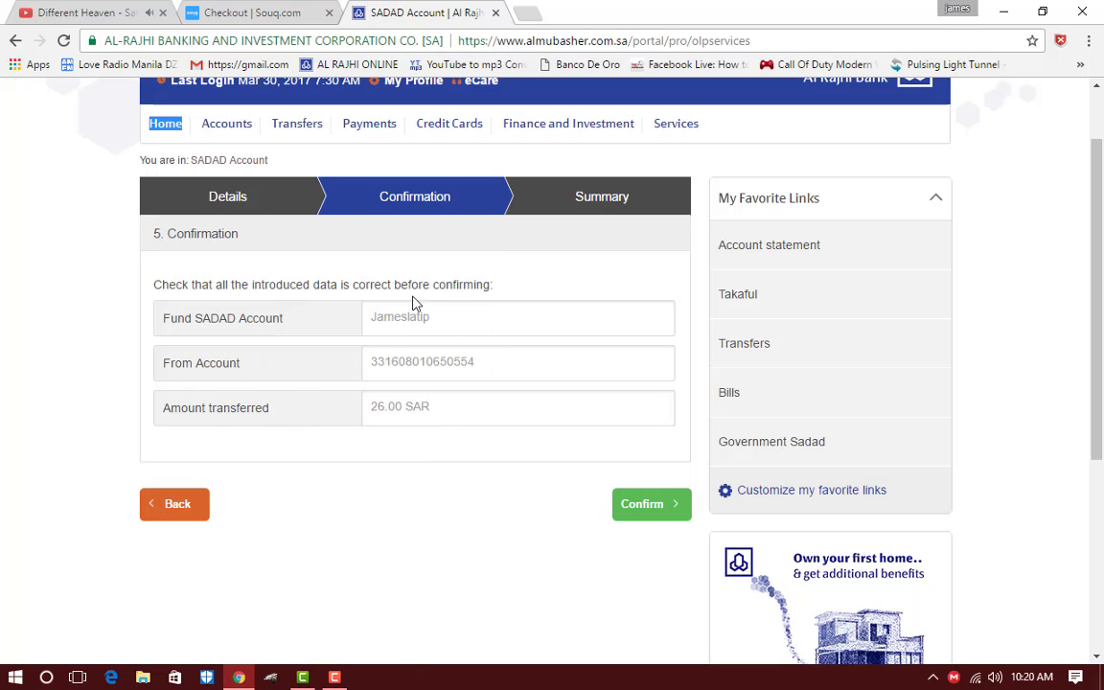
left_click(648, 513)
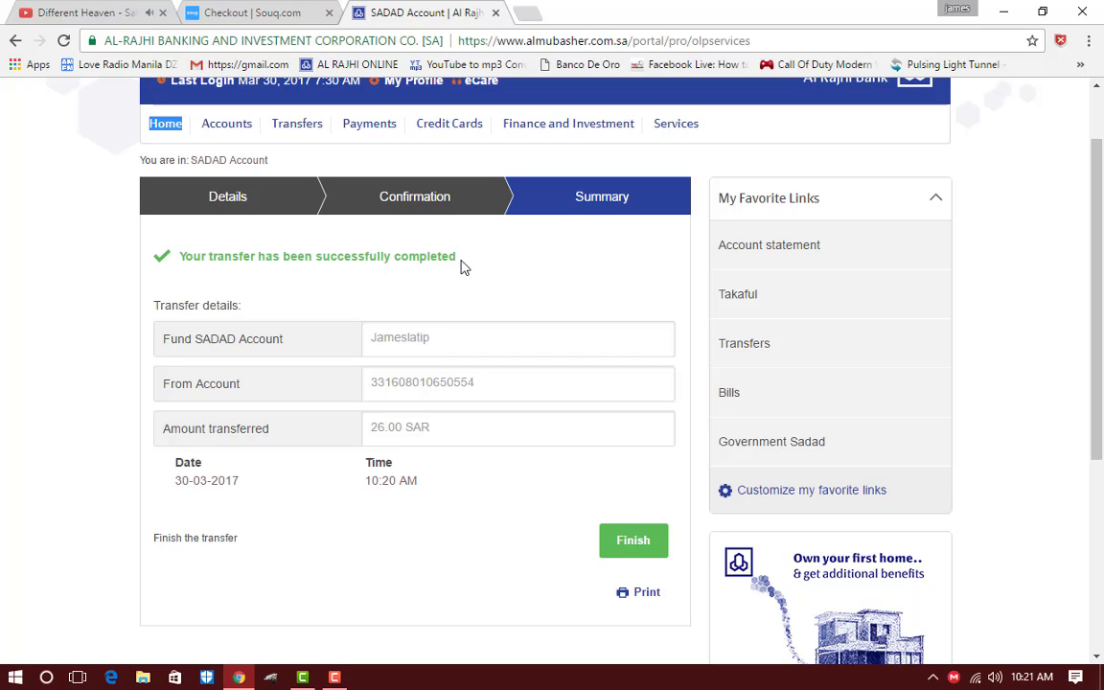
left_click(634, 542)
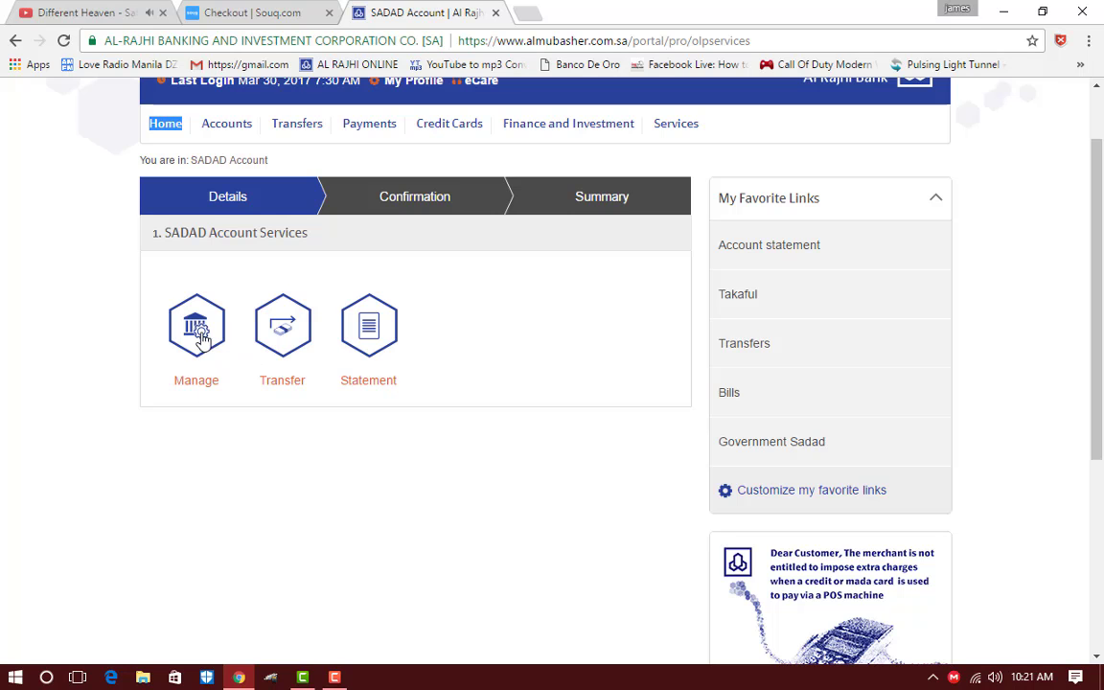
Step: Return to the SADAD Account services page through Payments > SADAD
scroll(465, 387, "up", 1)
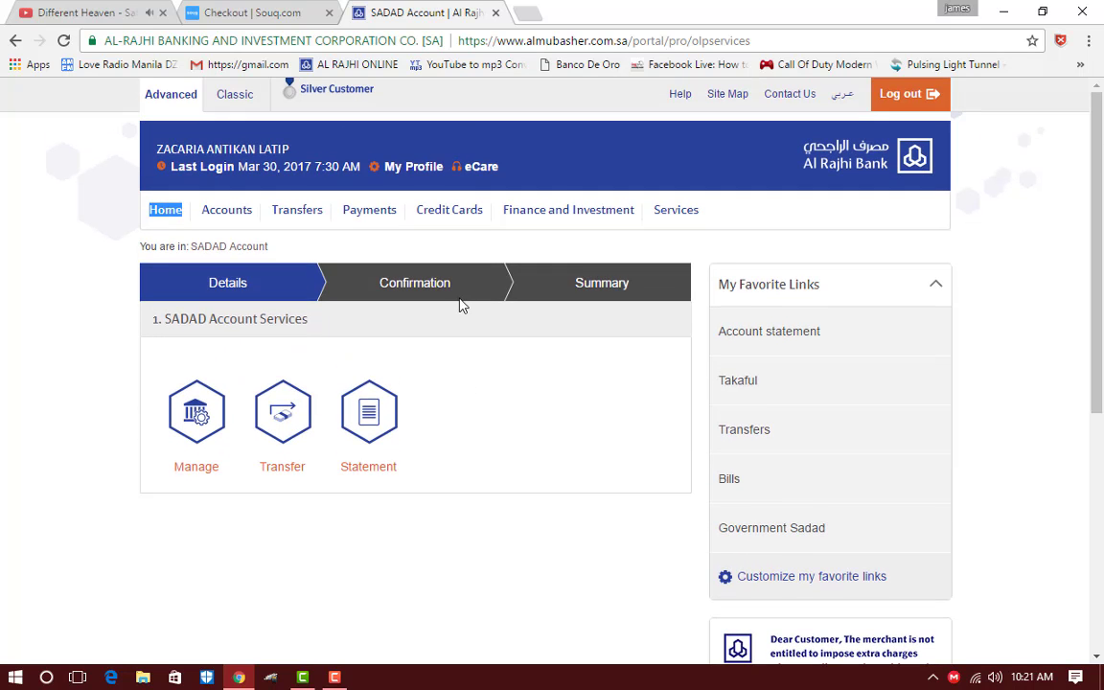
scroll(487, 403, "down", 2)
scroll(485, 404, "up", 2)
mouse_move(364, 214)
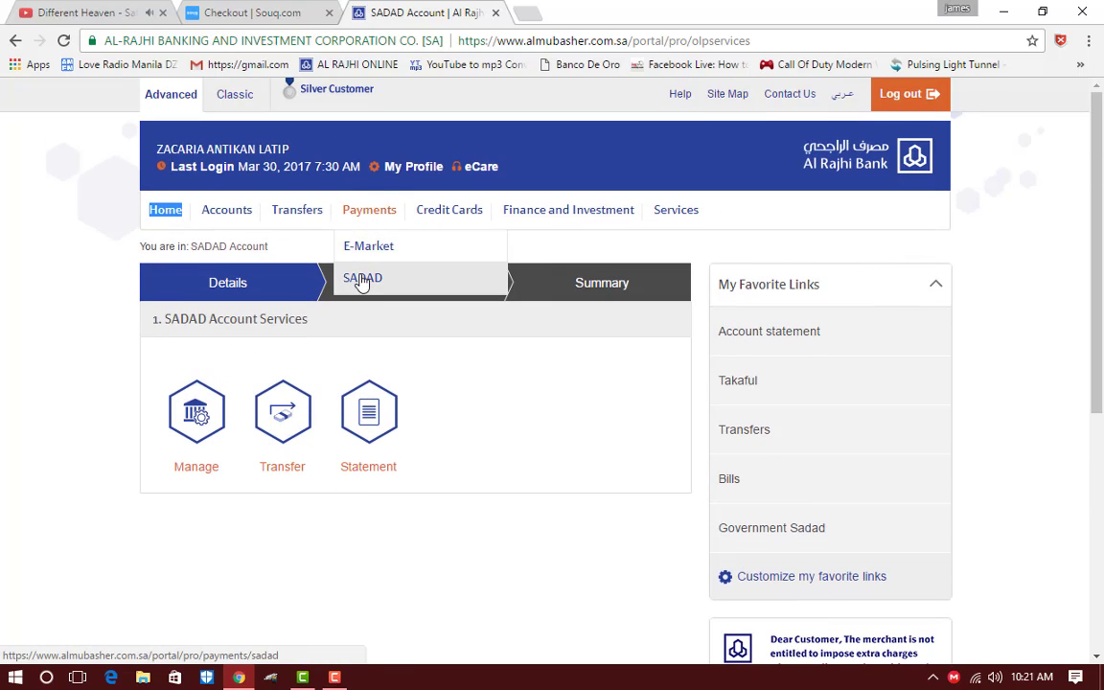
left_click(362, 279)
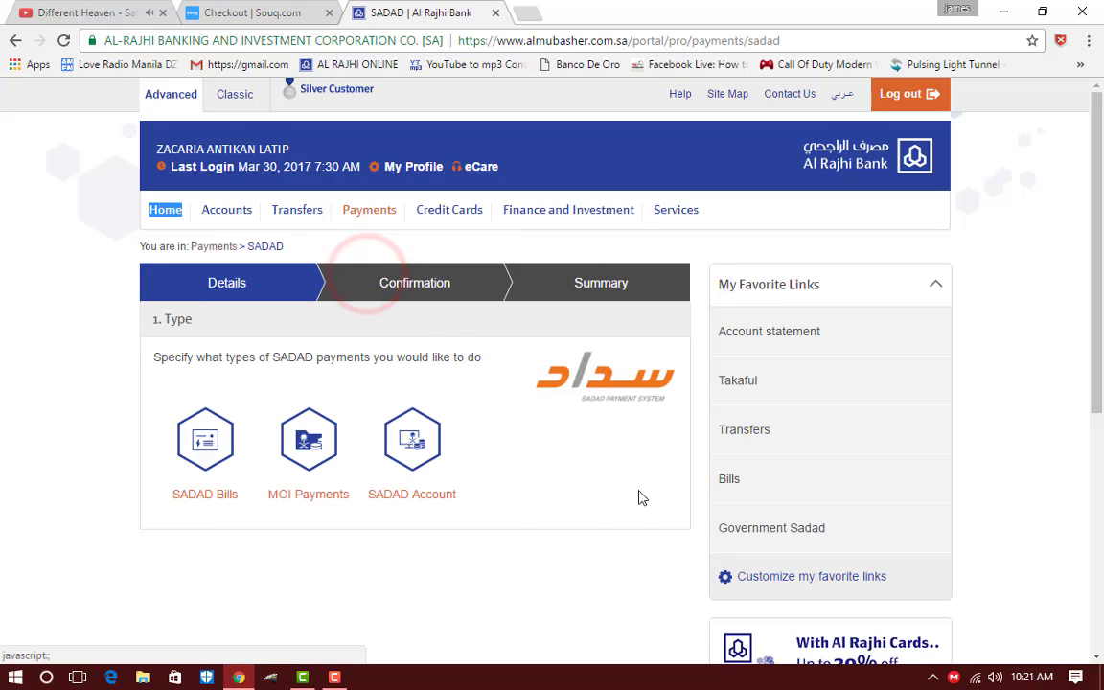
left_click(407, 462)
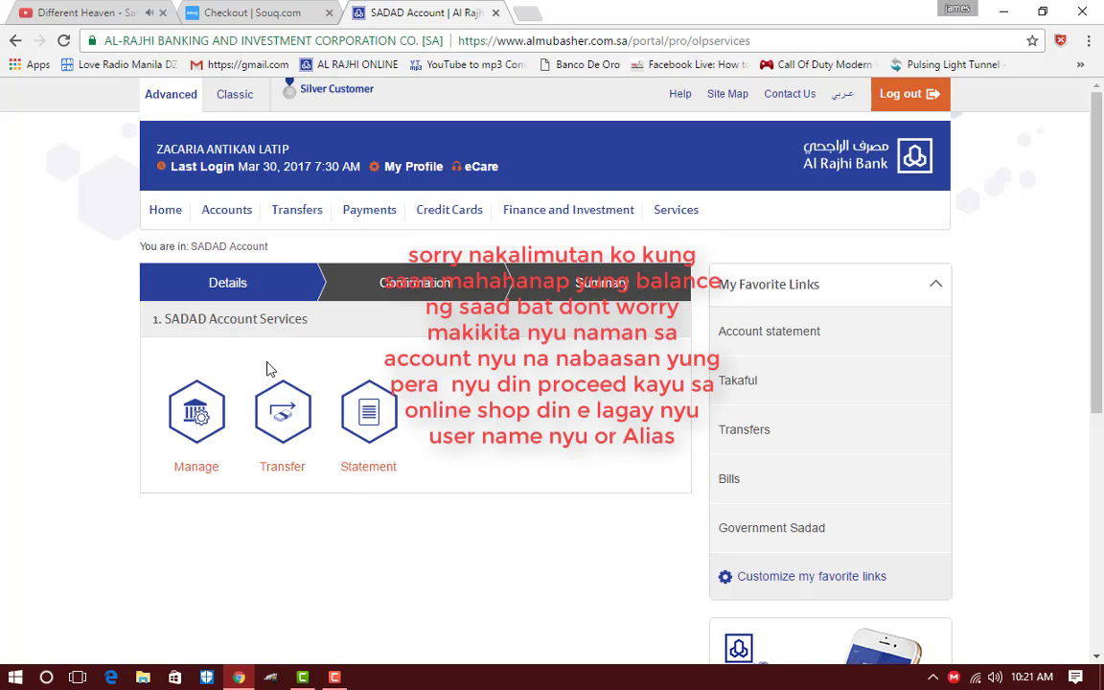
mouse_move(364, 211)
left_click(362, 276)
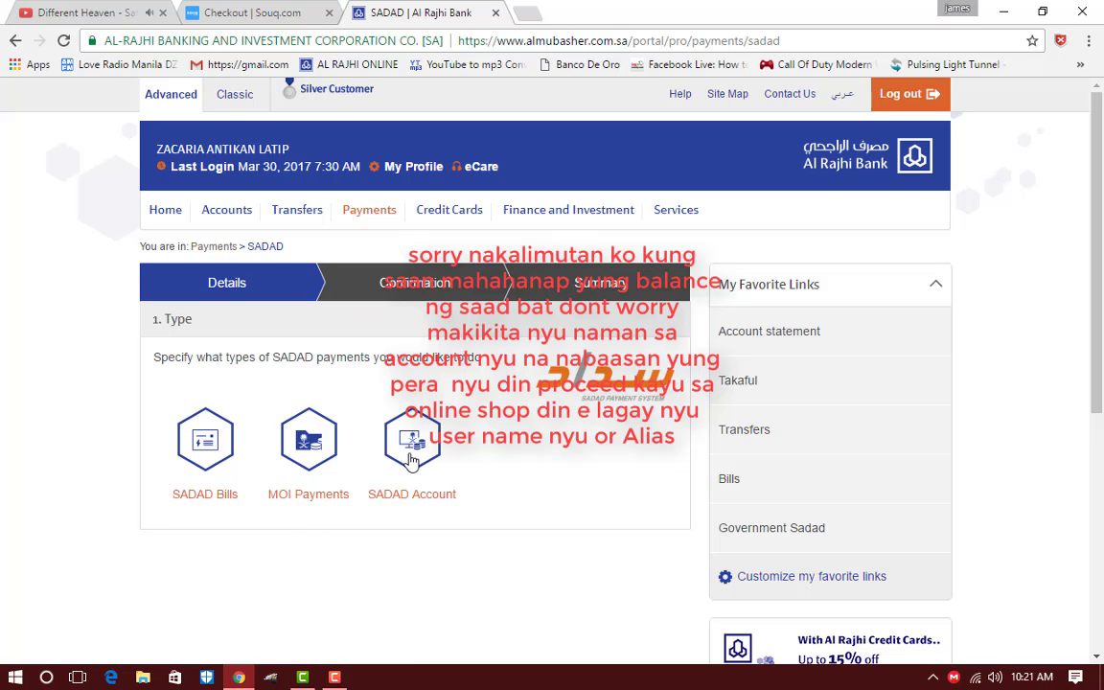
scroll(450, 460, "down", 3)
scroll(475, 461, "up", 2)
left_click(410, 371)
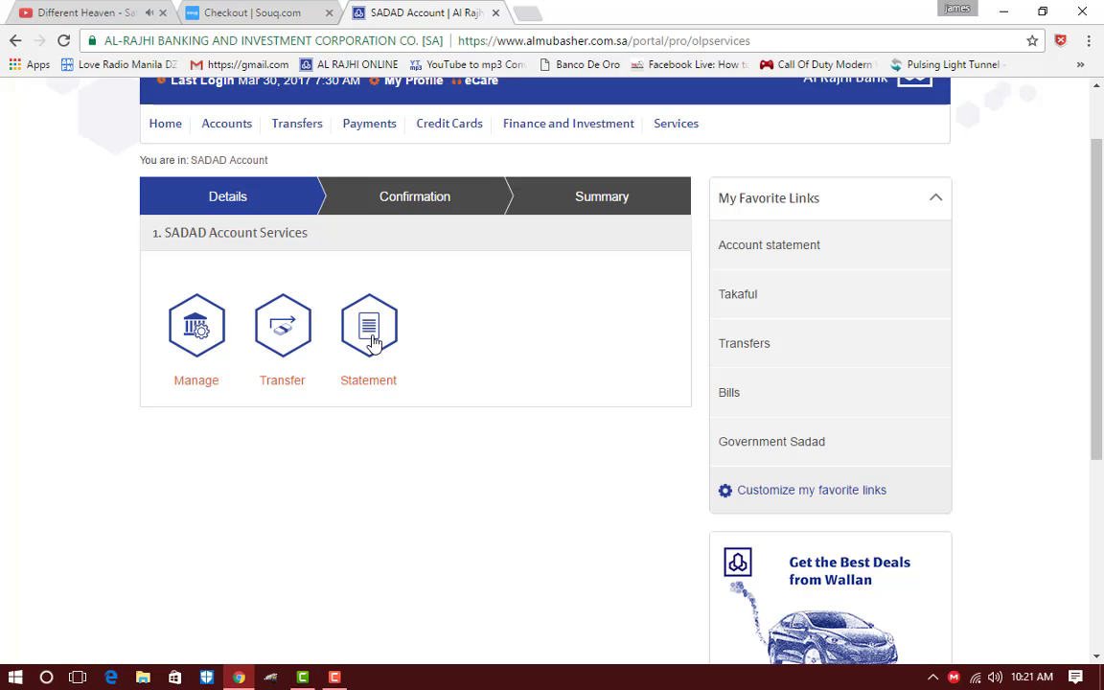
Step: Page through the Manage services carousel both ways, then go back to the Home page
left_click(197, 335)
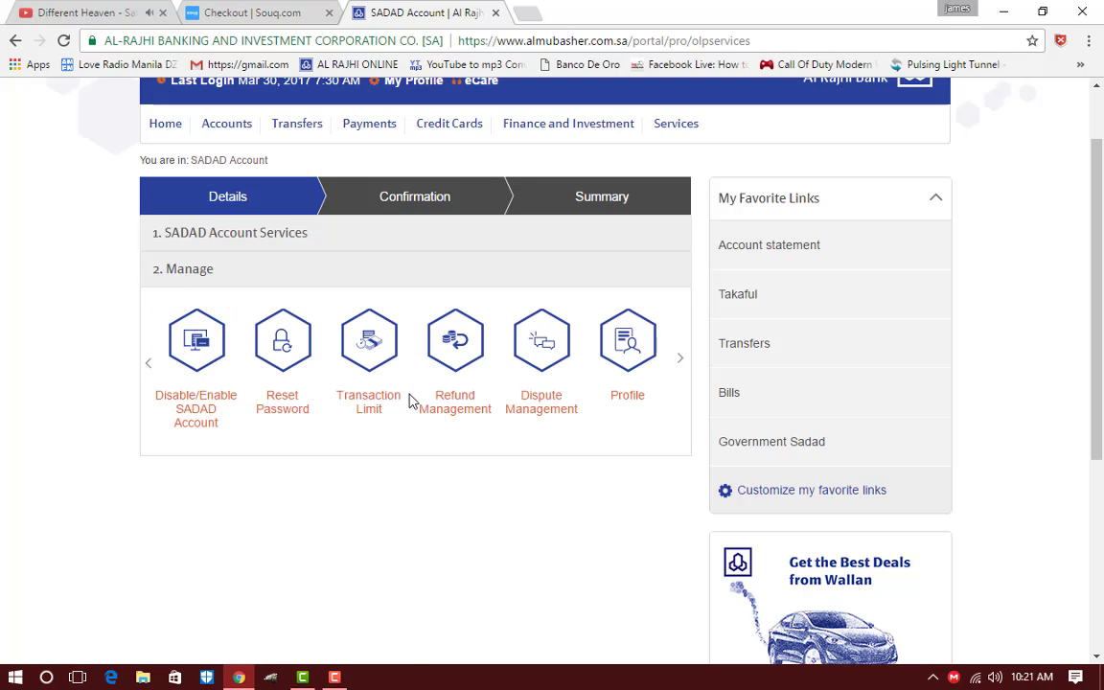
left_click(680, 361)
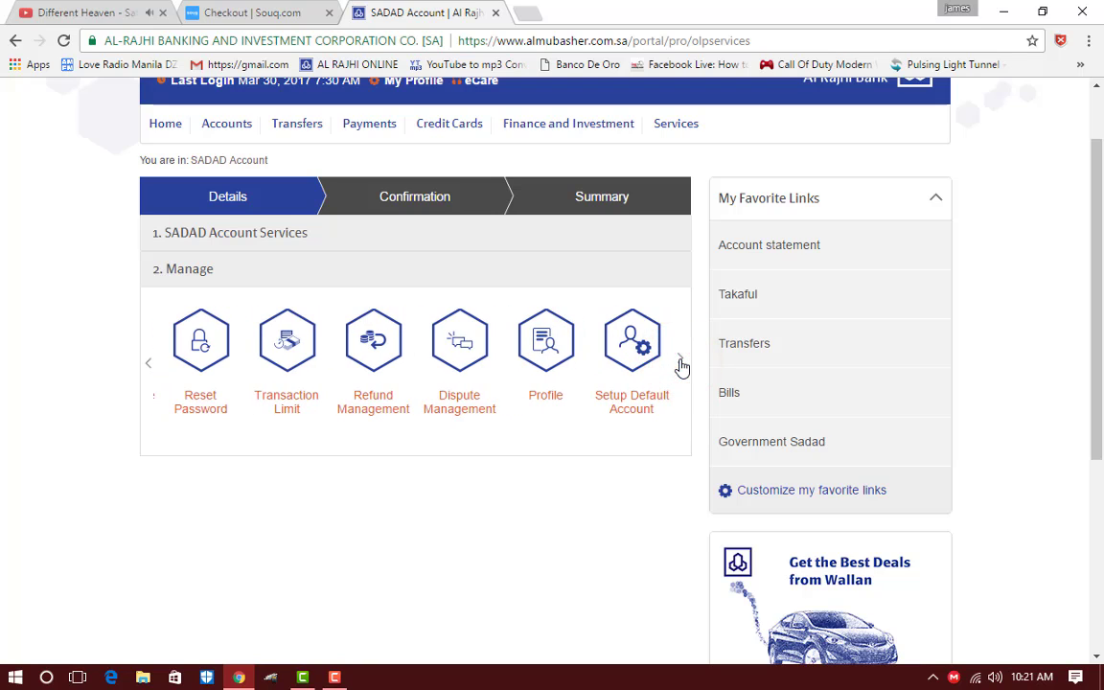
left_click(148, 363)
scroll(239, 364, "up", 1)
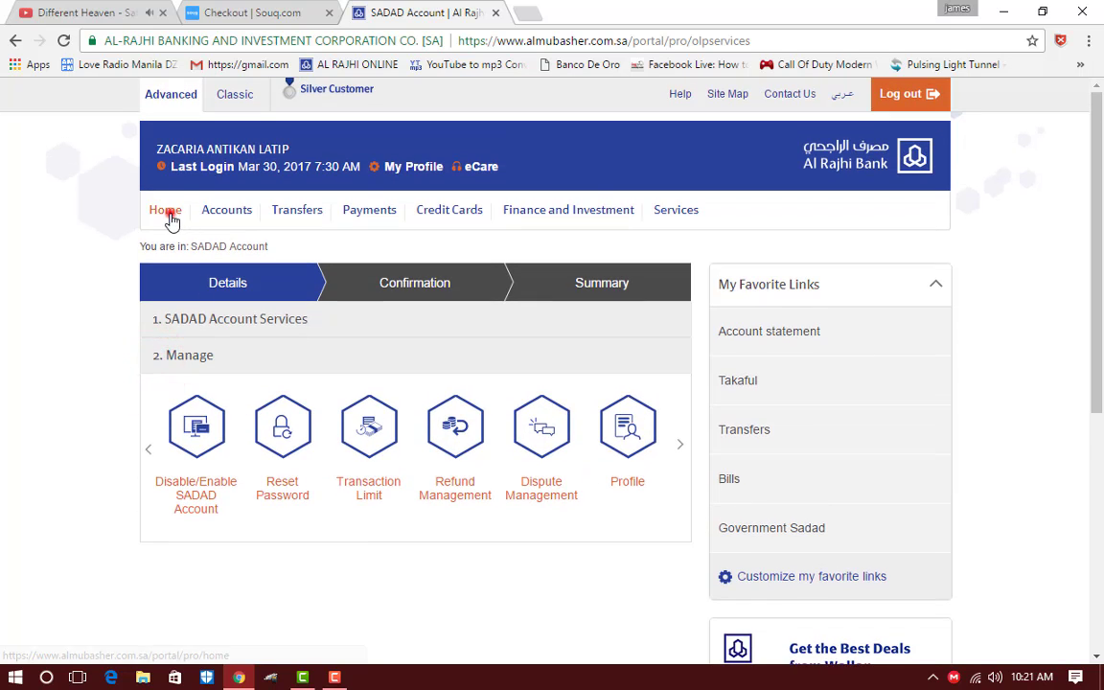
left_click(166, 210)
left_click(166, 209)
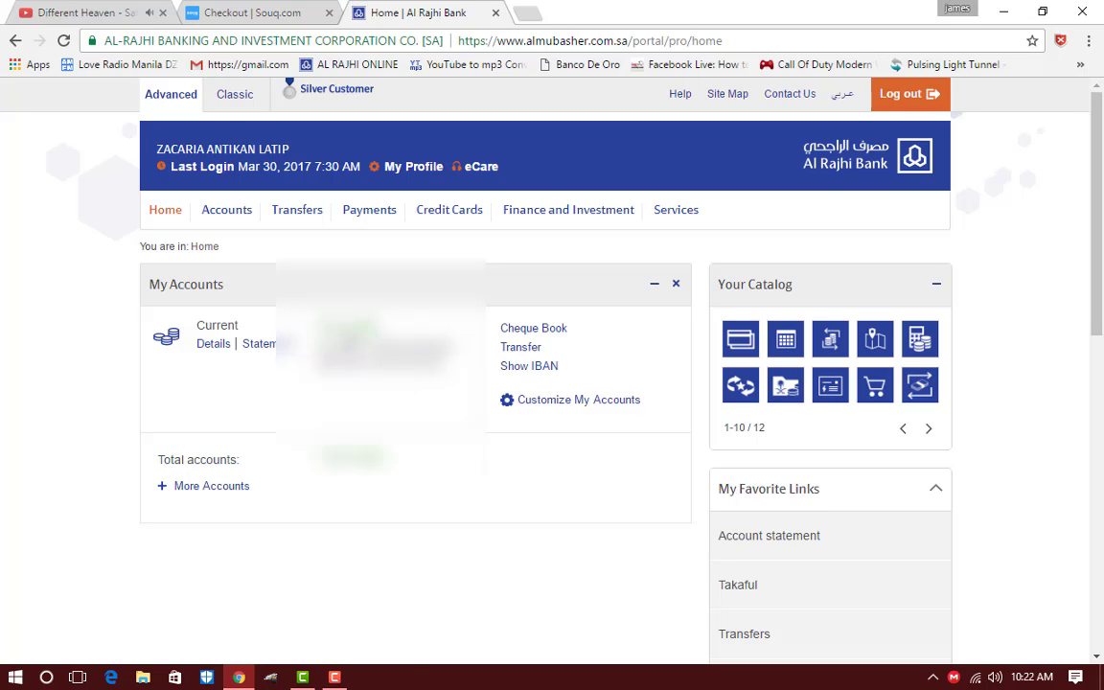
Step: On the Souq.com checkout, fill in the Online Payment ID Alias field
left_click(251, 16)
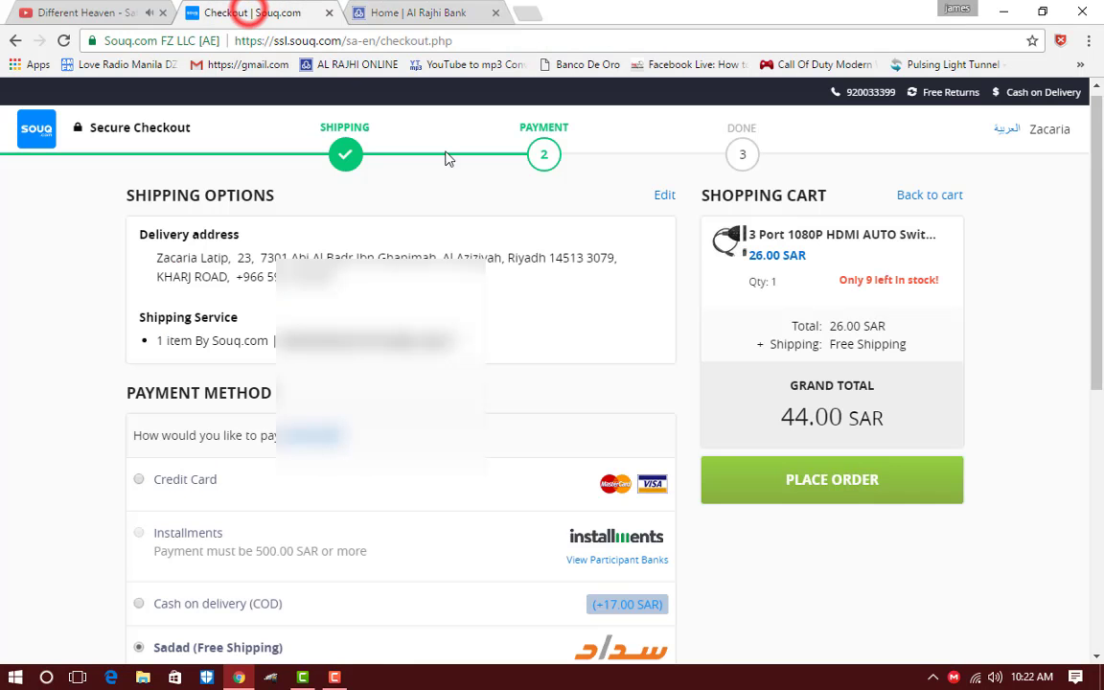
scroll(443, 410, "down", 5)
scroll(443, 411, "up", 2)
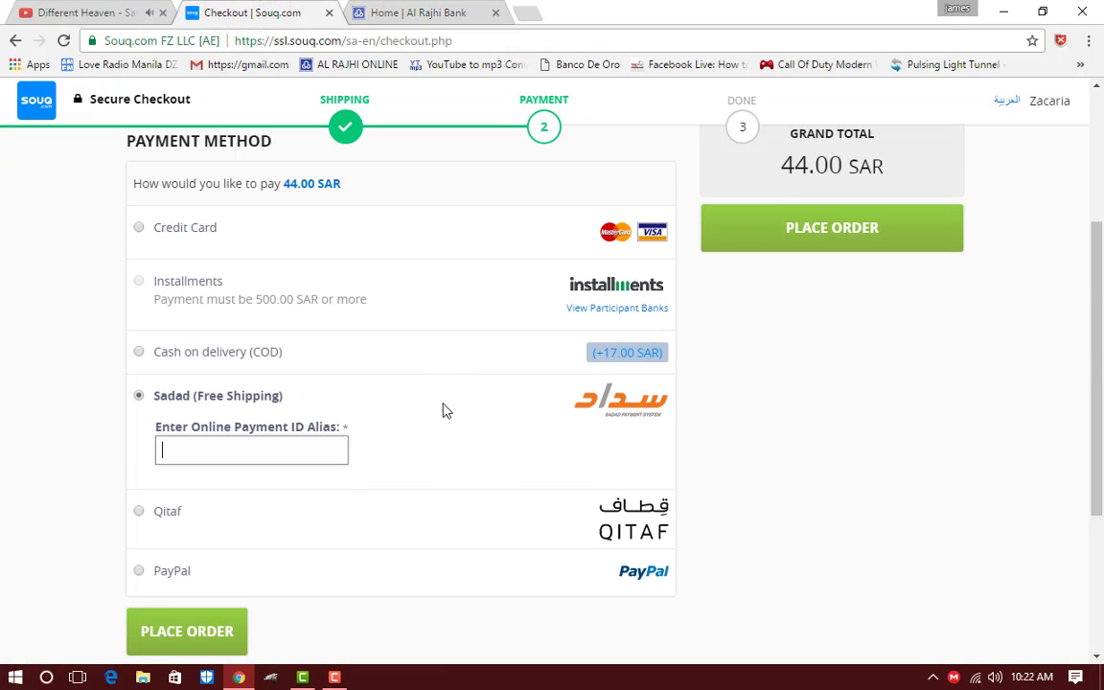
left_click(184, 447)
Step: Reselect Sadad as the payment method and place the order
scroll(271, 486, "up", 2)
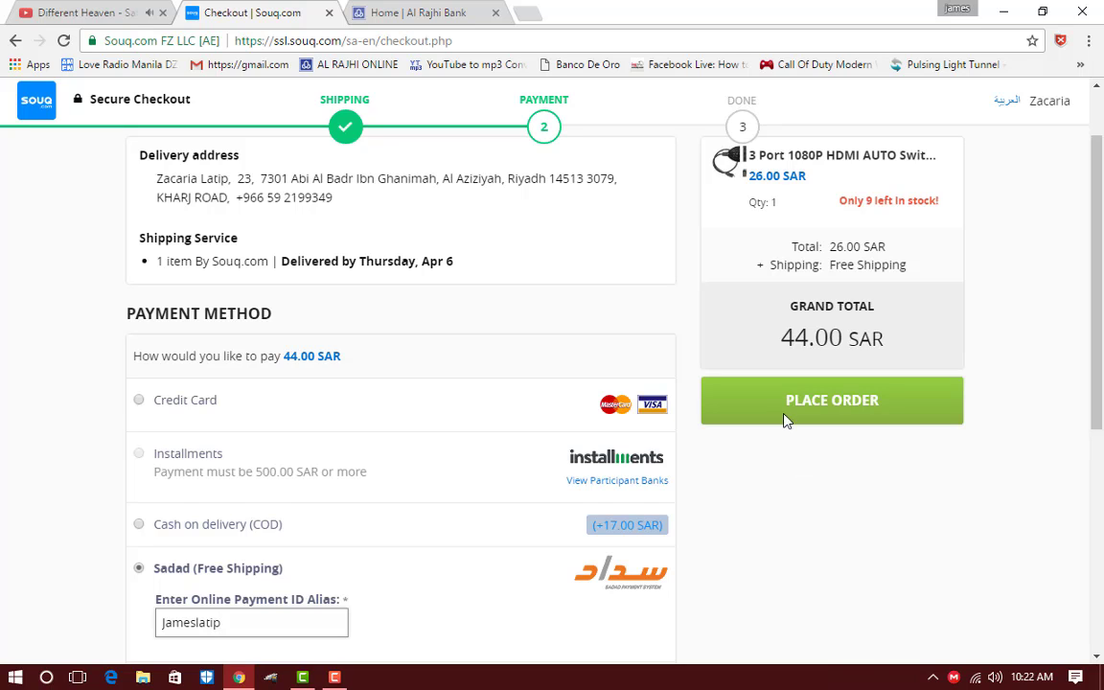
scroll(765, 375, "down", 5)
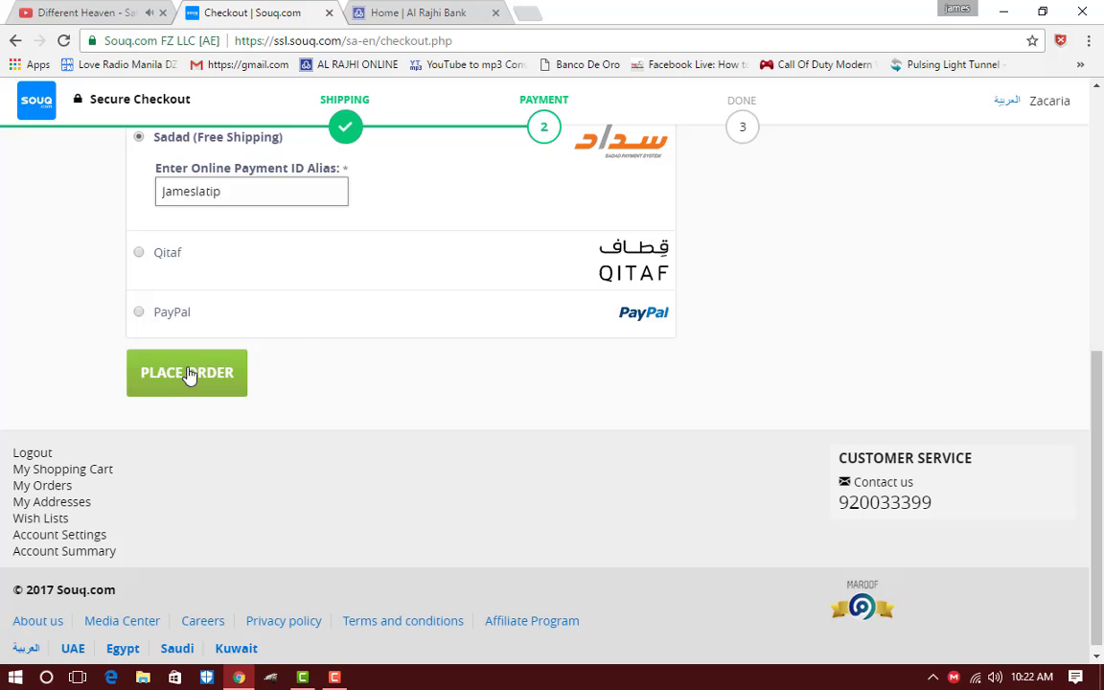
scroll(303, 352, "up", 4)
scroll(303, 353, "up", 2)
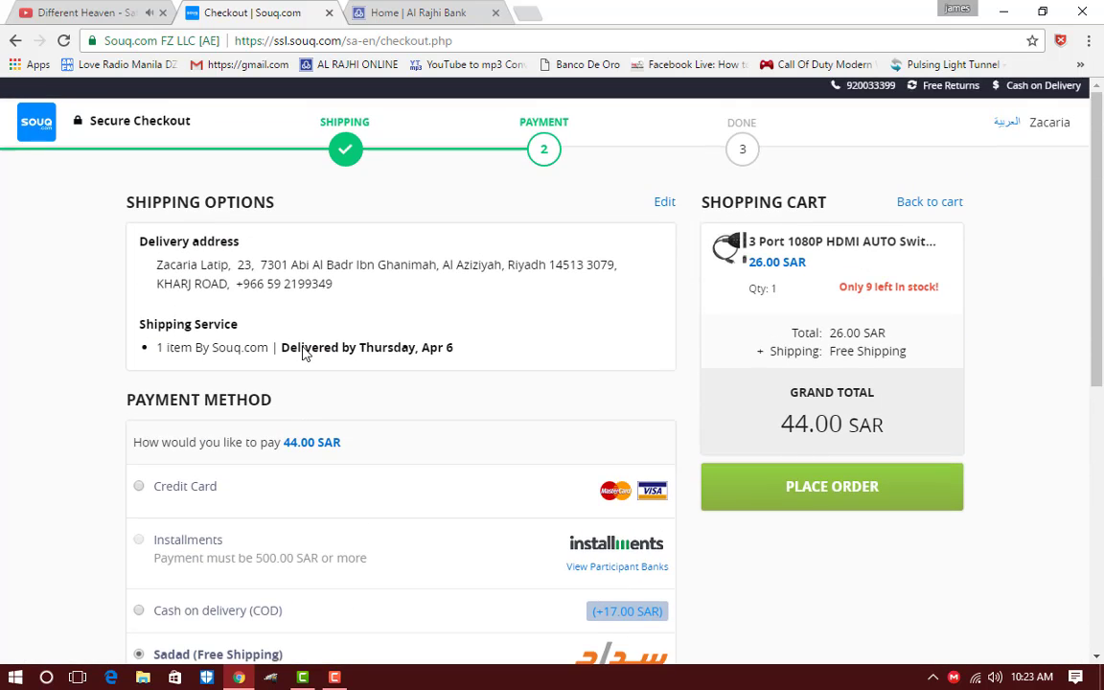
scroll(134, 475, "down", 2)
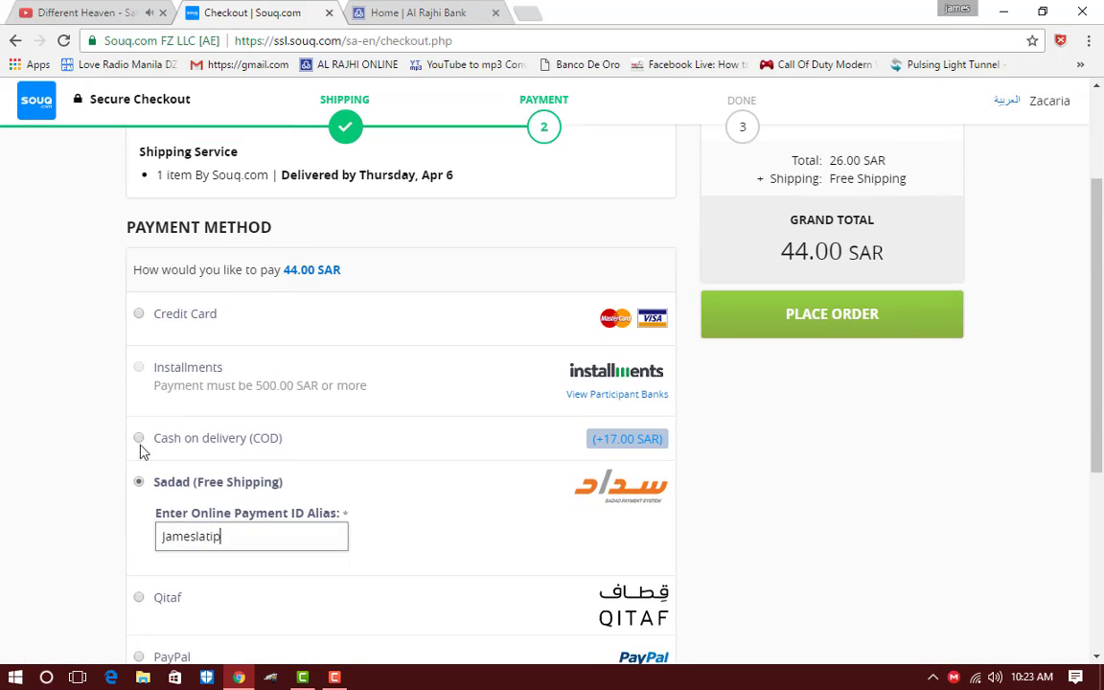
left_click(138, 437)
left_click(137, 505)
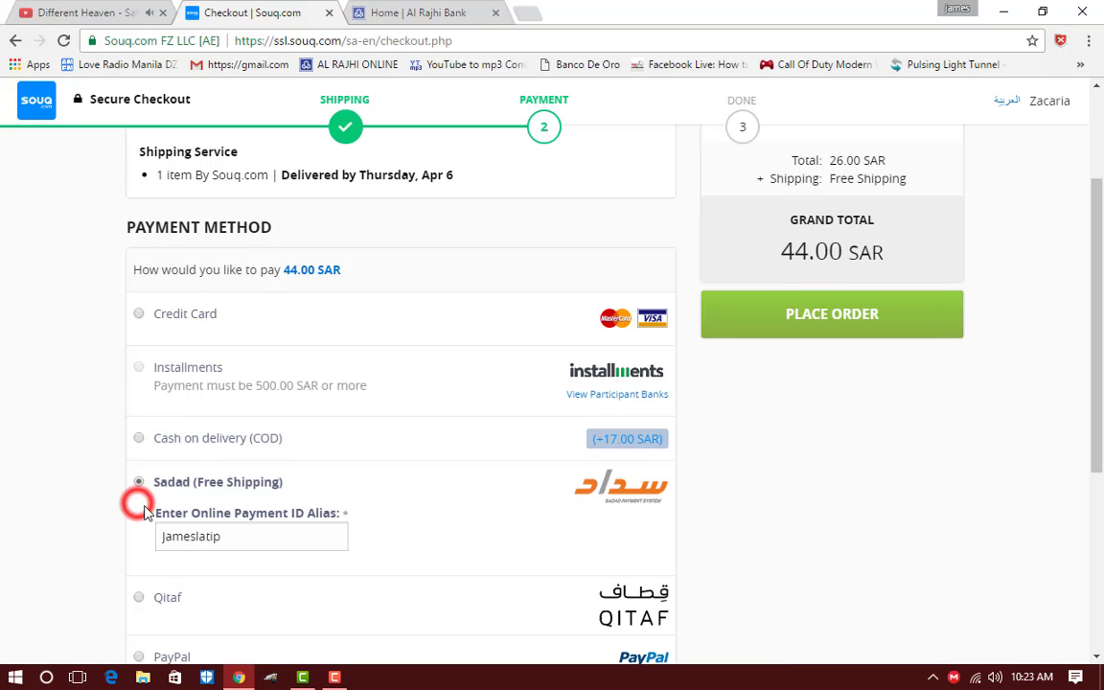
scroll(357, 541, "down", 1)
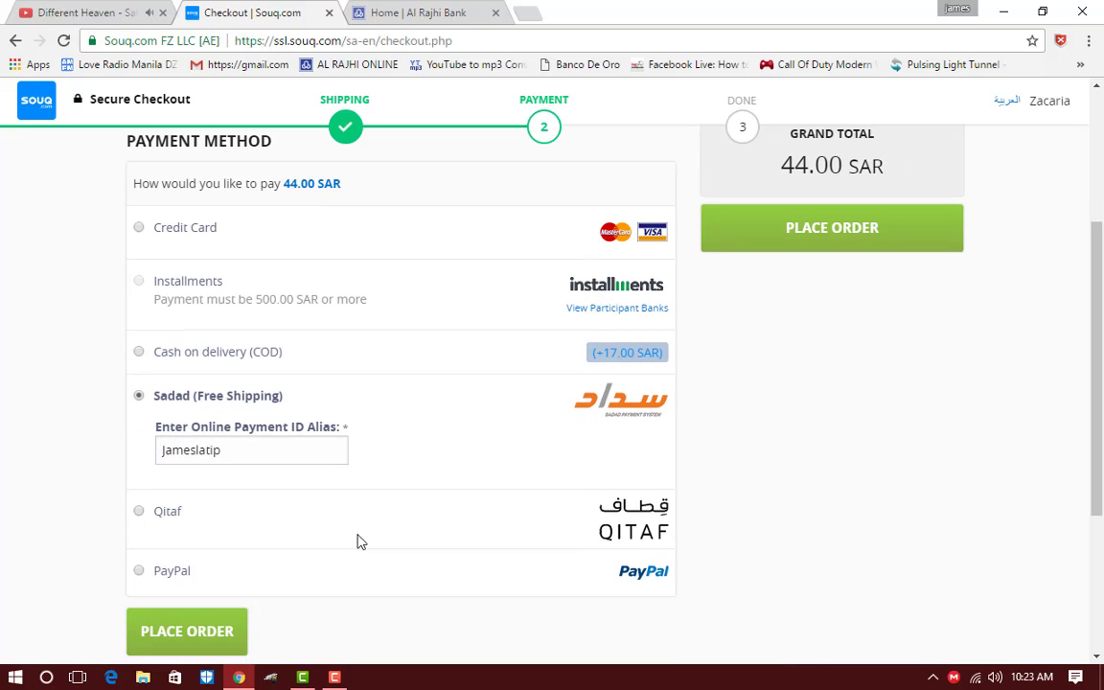
left_click(212, 631)
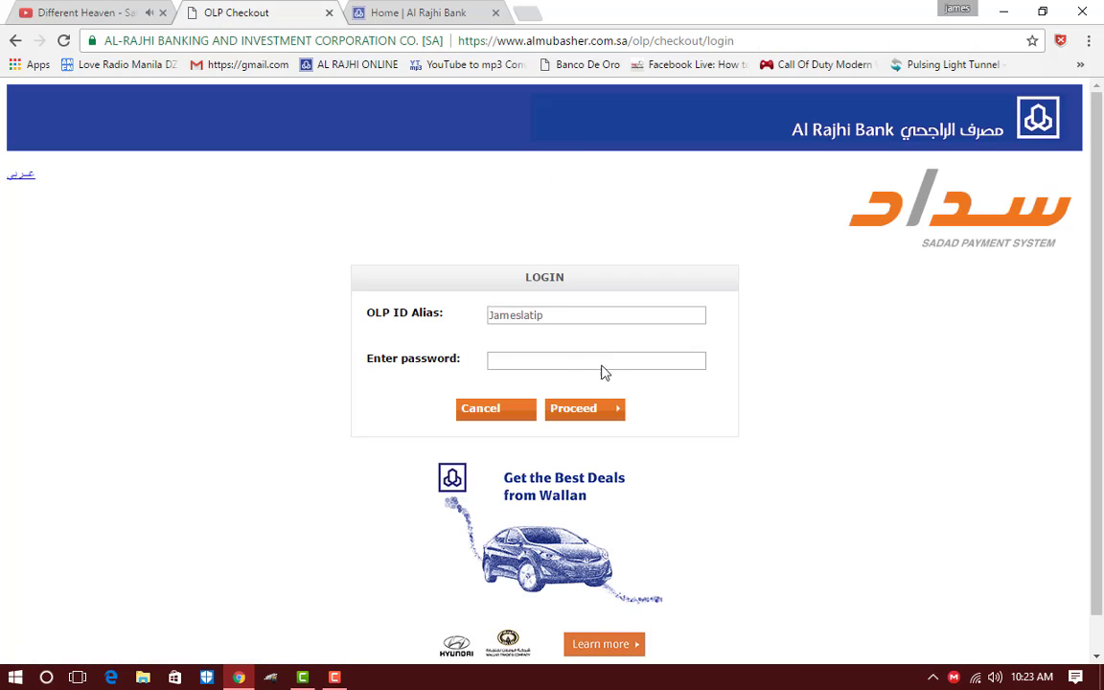
Step: Log in to the SADAD checkout with the account password
left_click(560, 365)
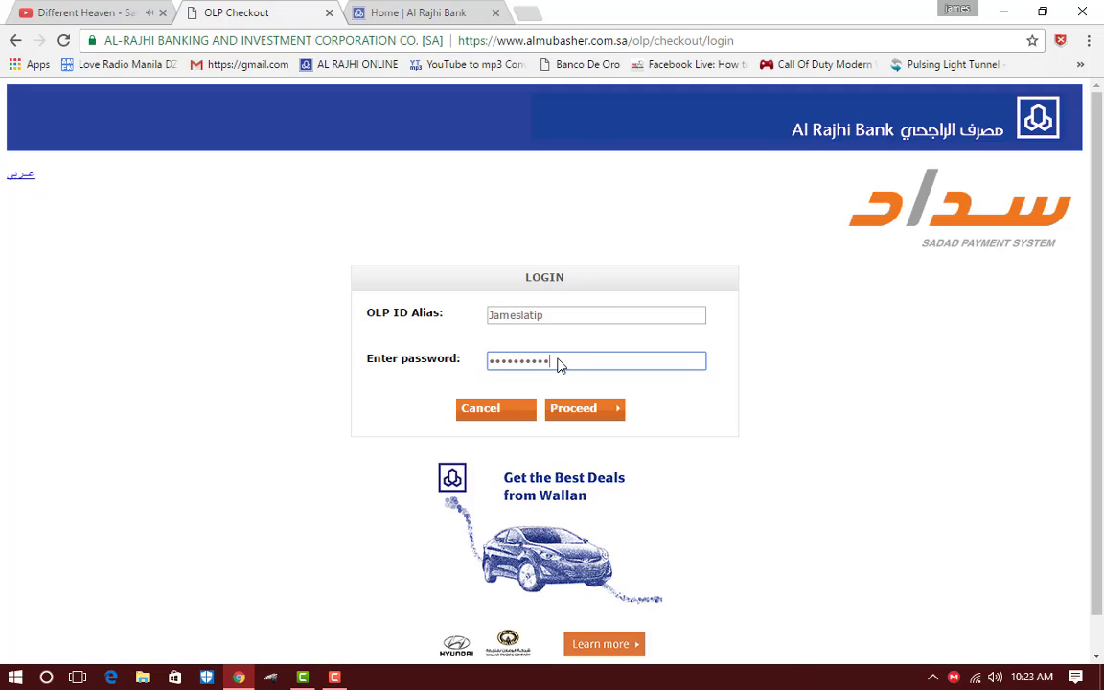
left_click(572, 411)
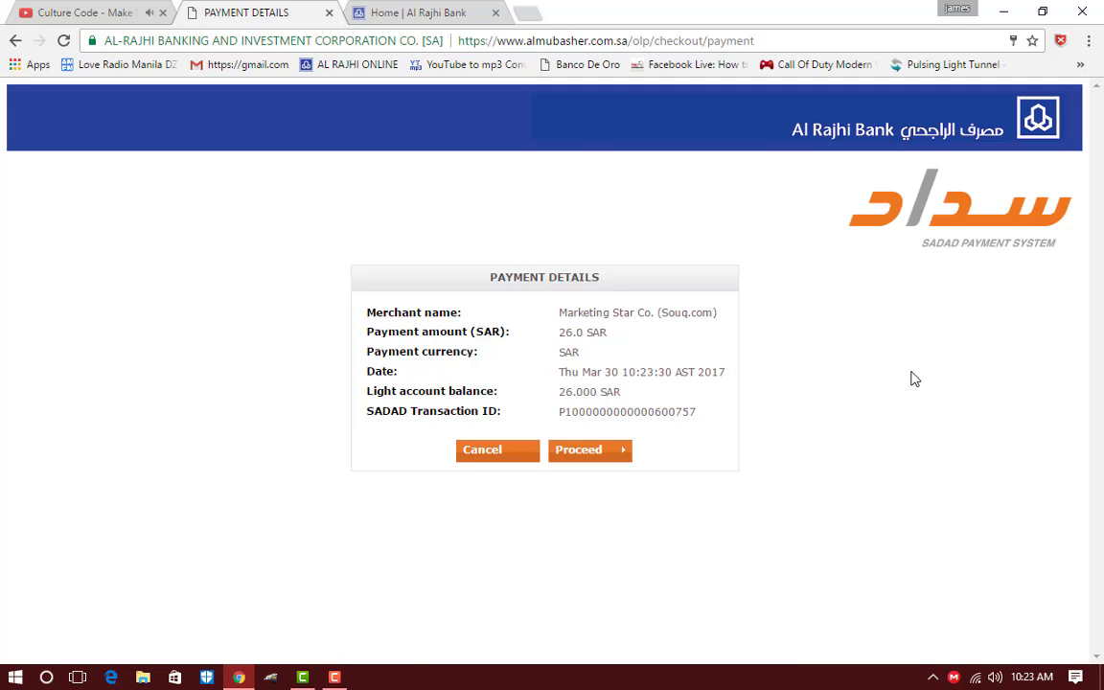
Step: Accept the 26.0 SAR payment details and submit the SMS one-time password
left_click(585, 457)
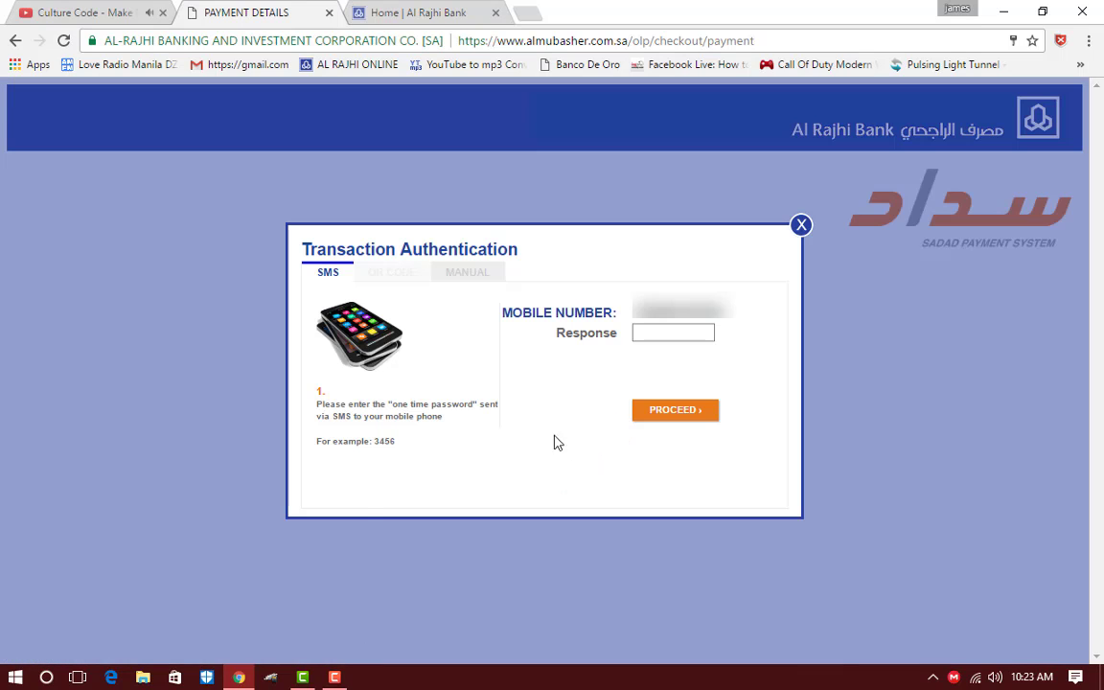
left_click(651, 331)
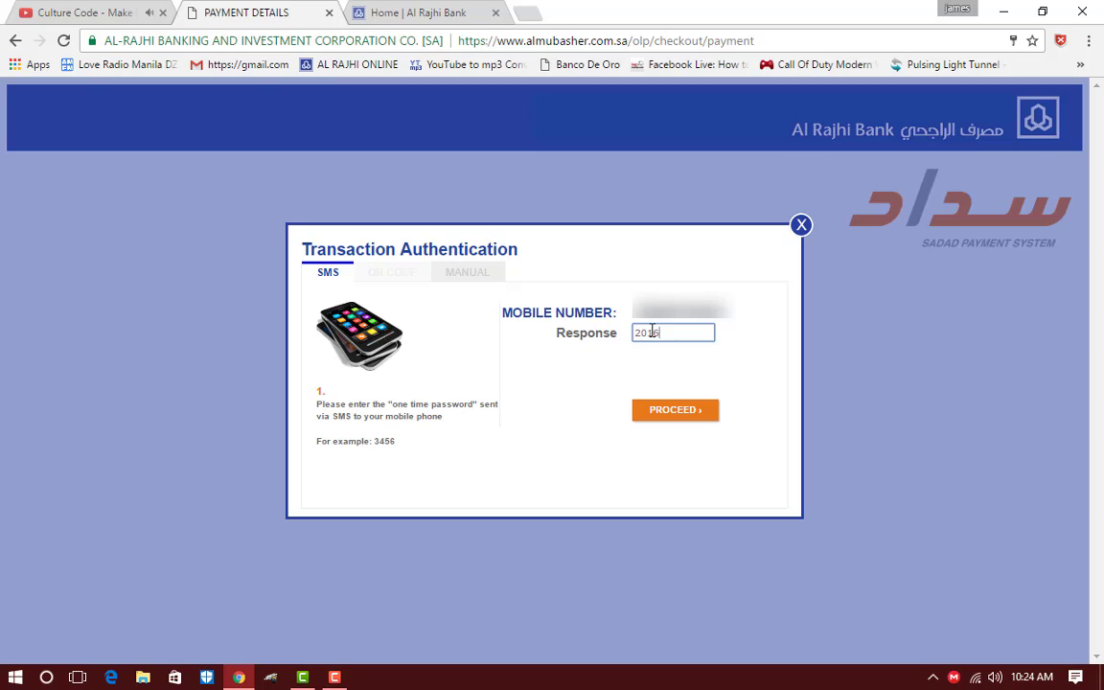
left_click(665, 412)
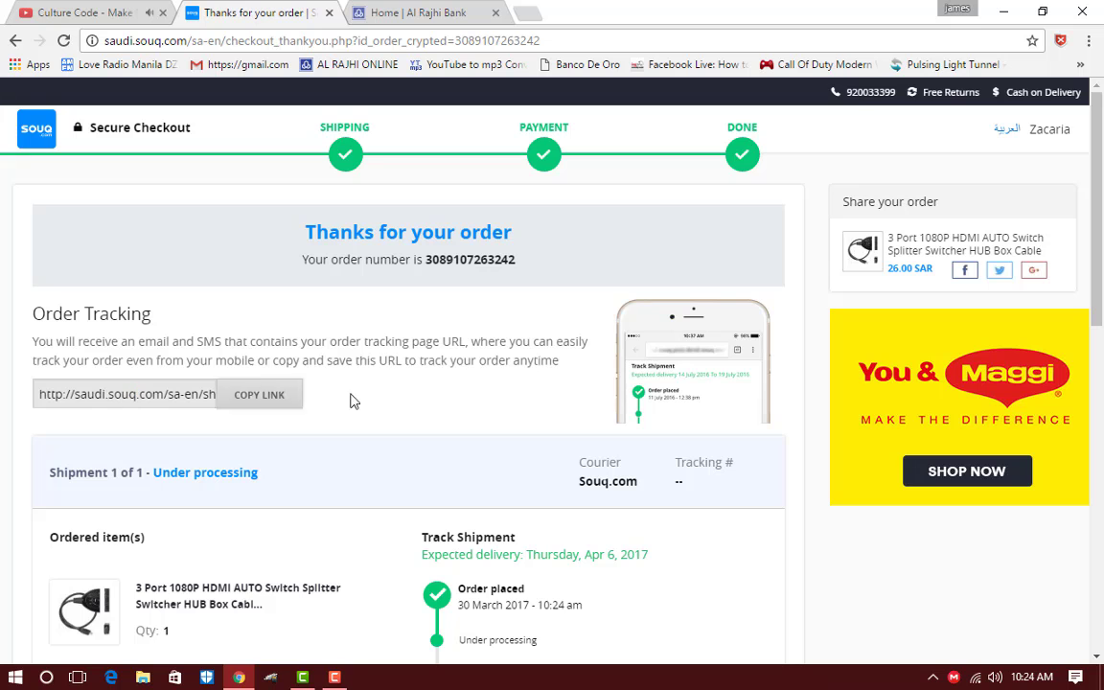
scroll(394, 415, "down", 2)
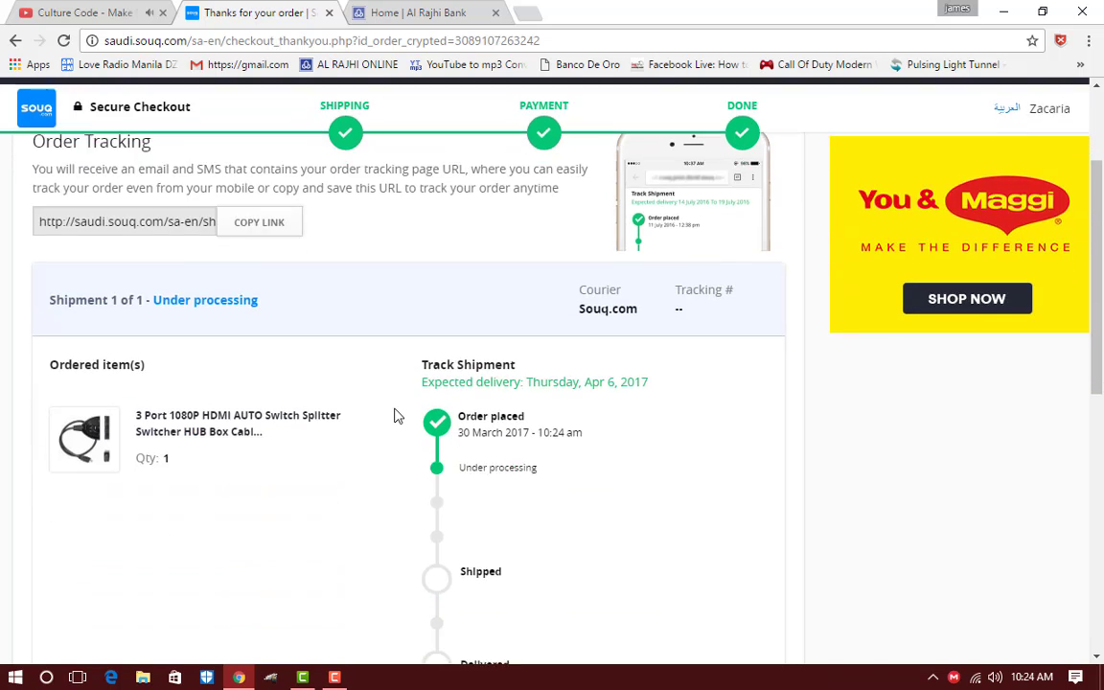
scroll(394, 415, "up", 2)
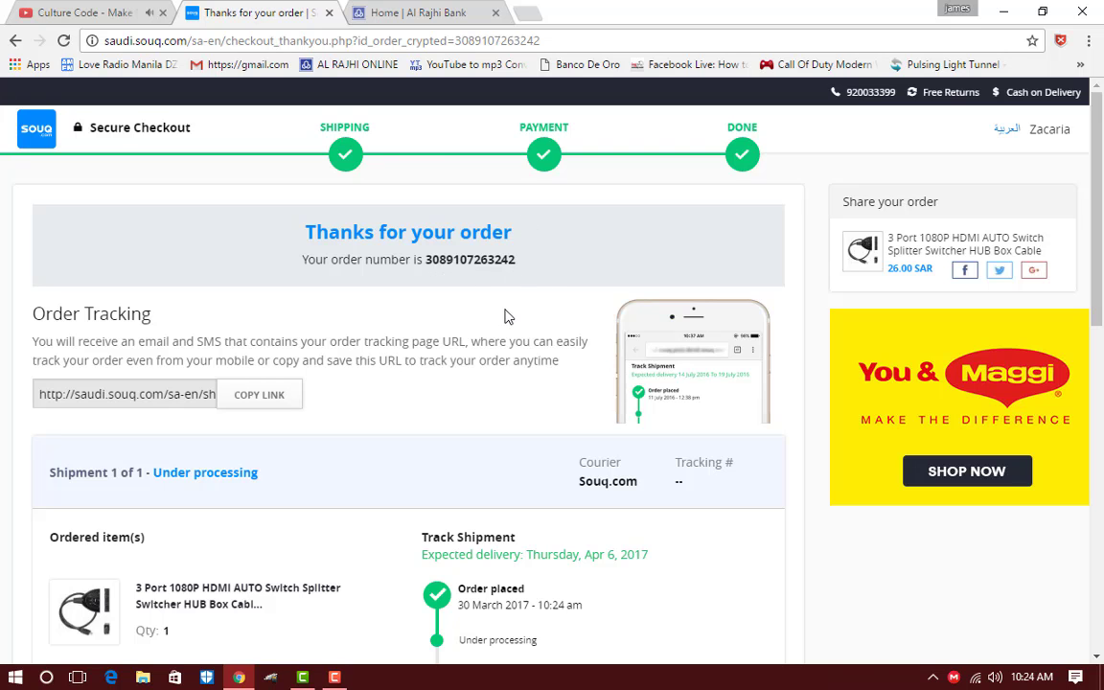
scroll(508, 316, "down", 6)
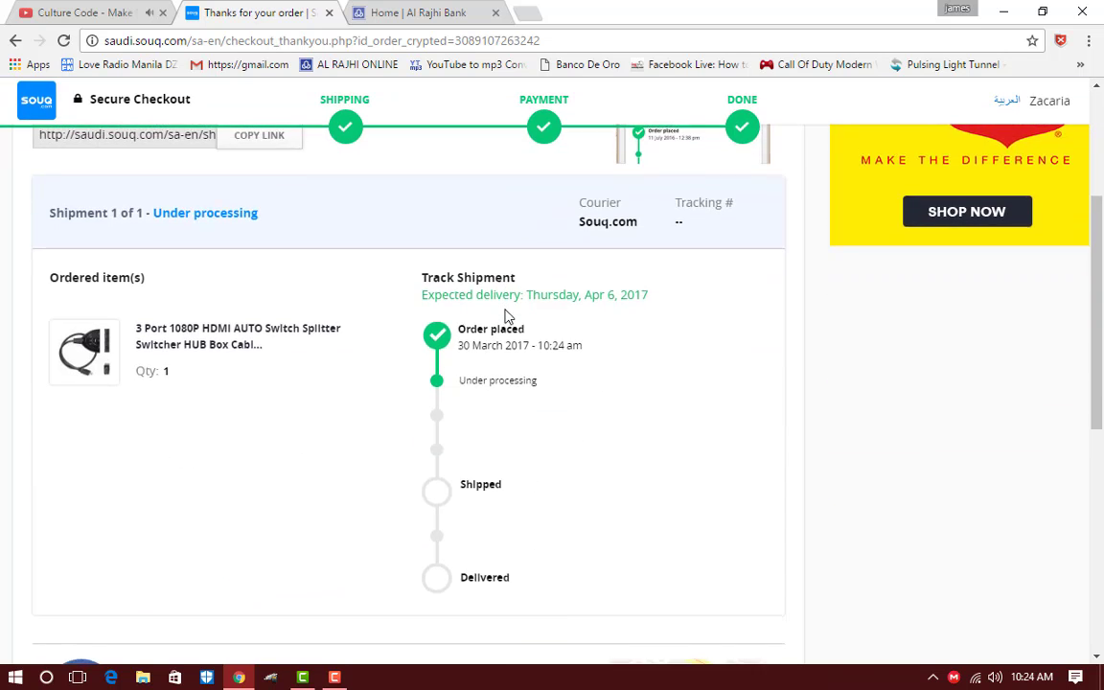
scroll(495, 370, "up", 3)
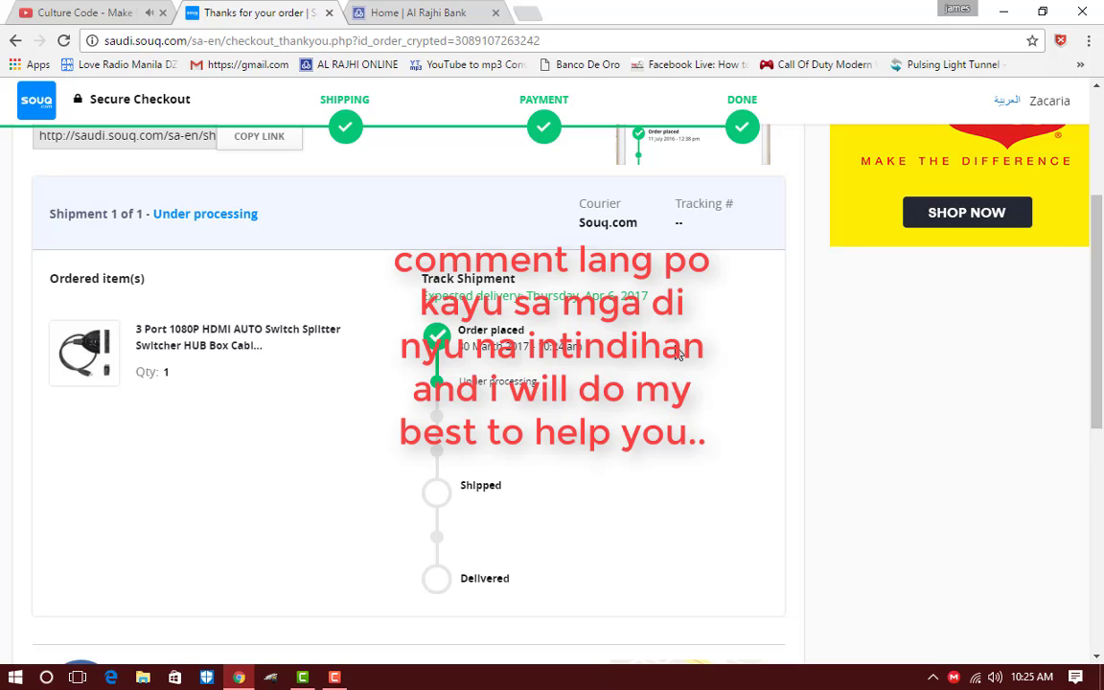
scroll(674, 354, "up", 3)
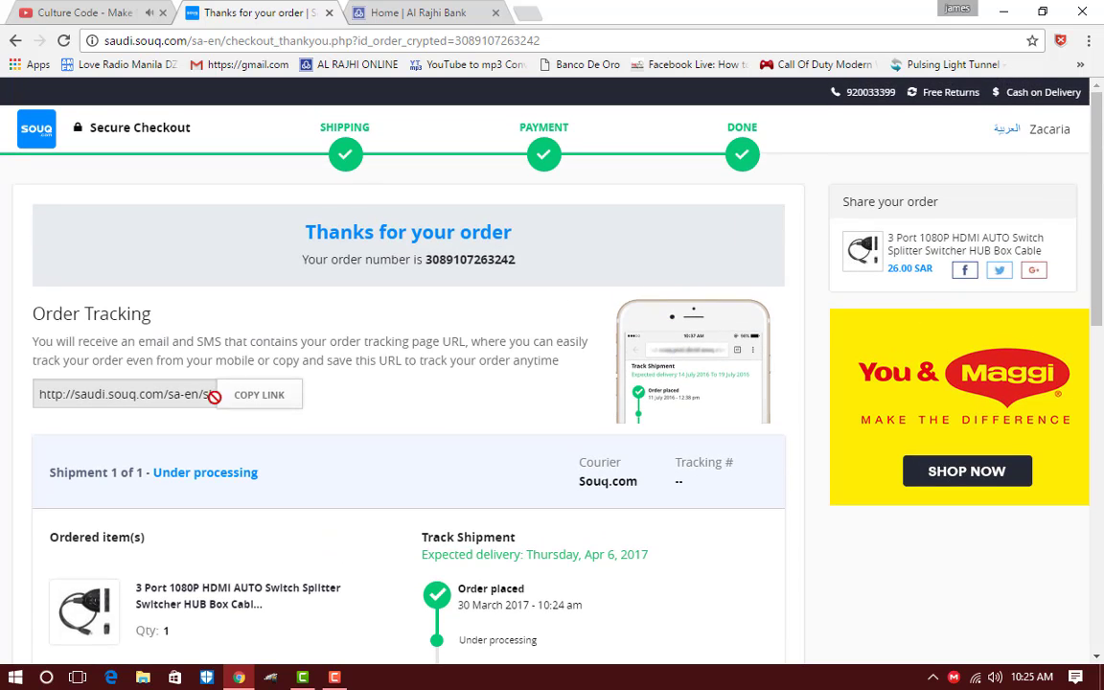
left_click(259, 394)
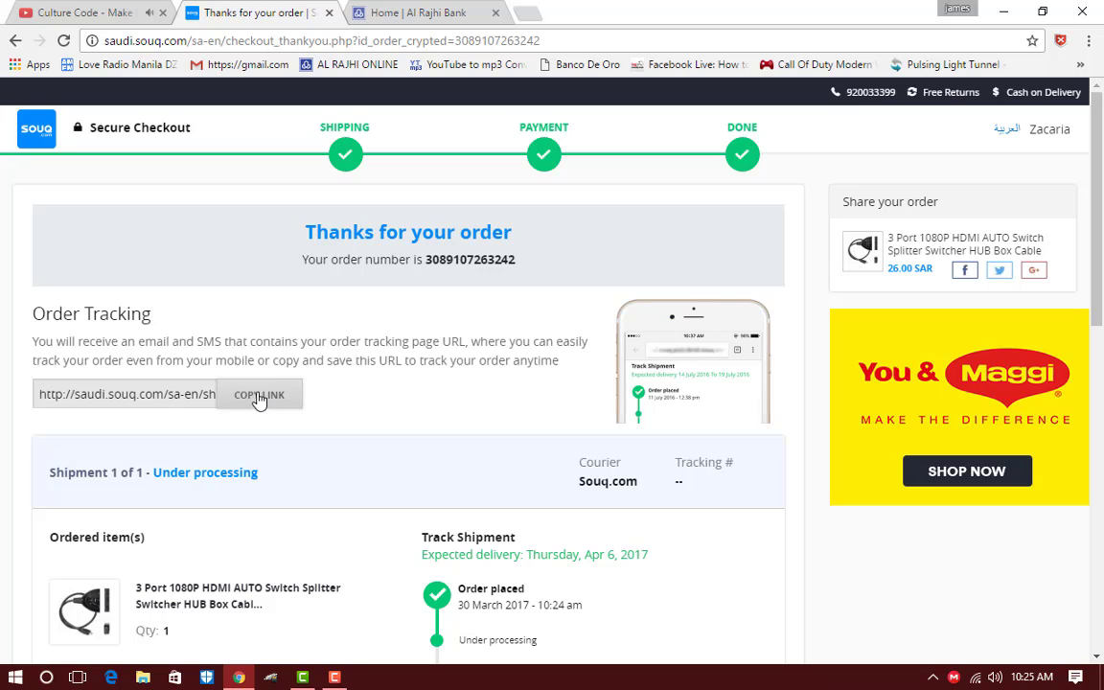
Step: In the Al Mubasher tab, go to Payments > SADAD and open SADAD Account
left_click(426, 13)
mouse_move(394, 216)
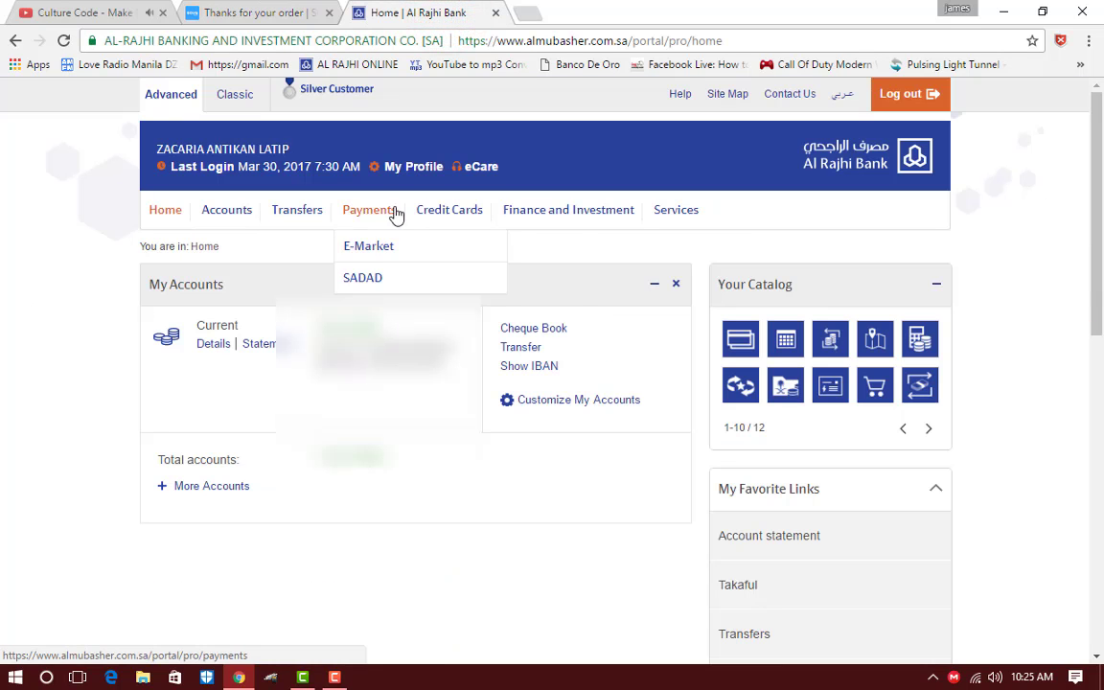
left_click(370, 277)
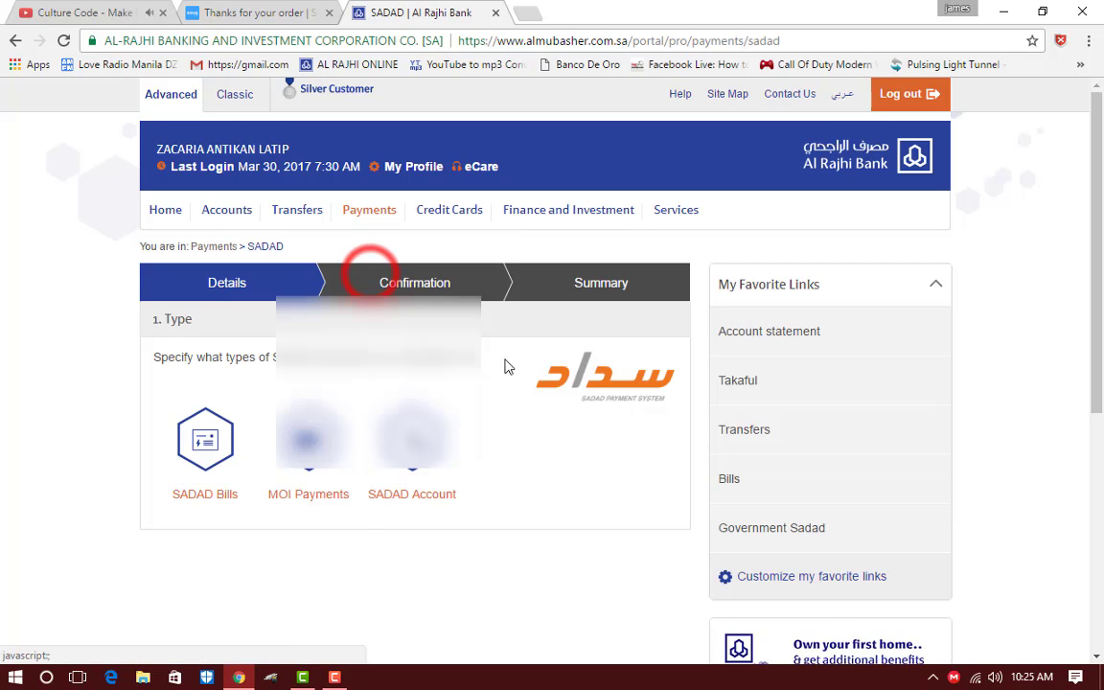
left_click(418, 463)
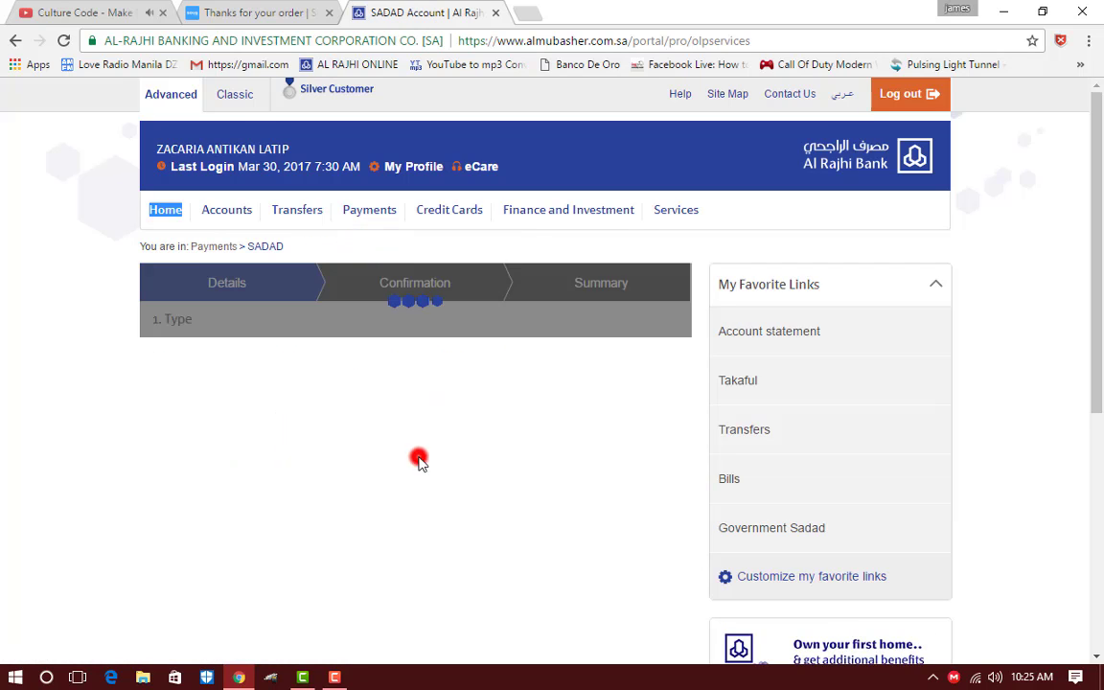